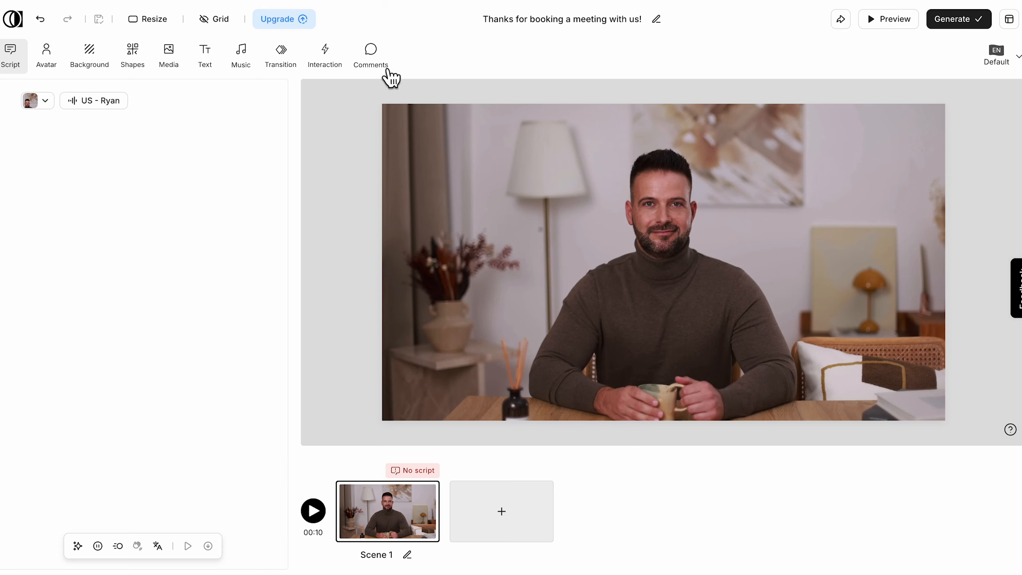
Write the scene script "Hi {name}! Thanks for booking a meeting with us. I look forward to our call", inviting any questions in the meantime
{"action": "left_click", "coordinate": [157, 156]}
{"action": "type", "text": "Hi {name}! Thanks for booking a meeting with us. I look forward to our call — and in the meantime, let me know if you've got any questions."}
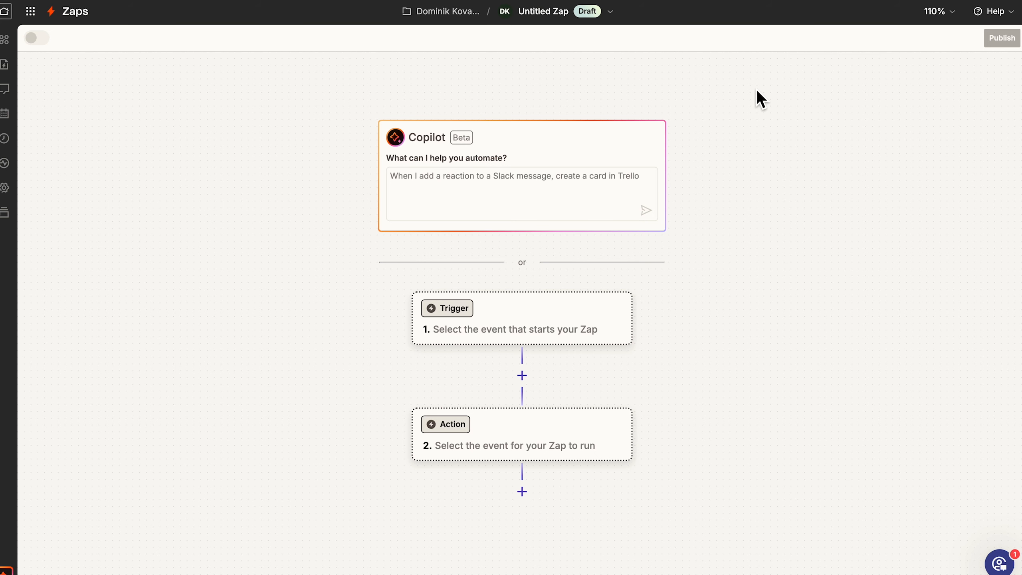
In Zapier, set the Zap's trigger to HubSpot's New Form Submission event using the existing HubSpot account
{"action": "left_click", "coordinate": [526, 334]}
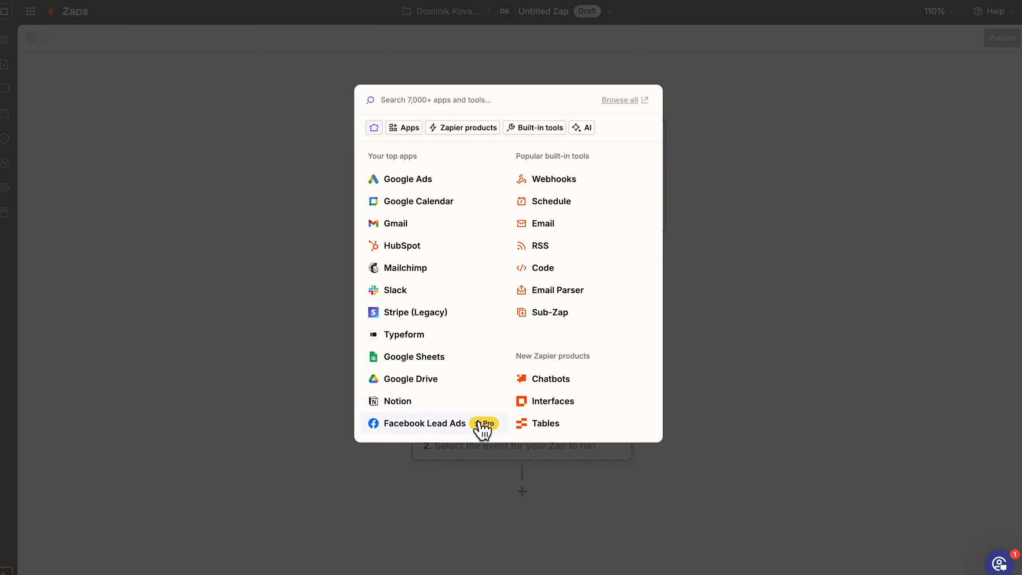
{"action": "left_click", "coordinate": [436, 247]}
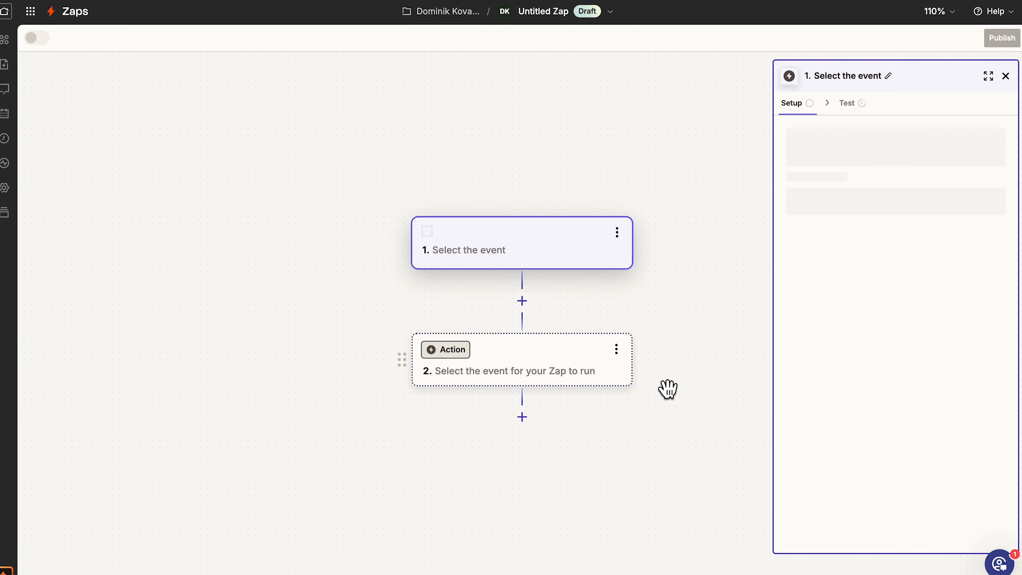
{"action": "left_click", "coordinate": [835, 217]}
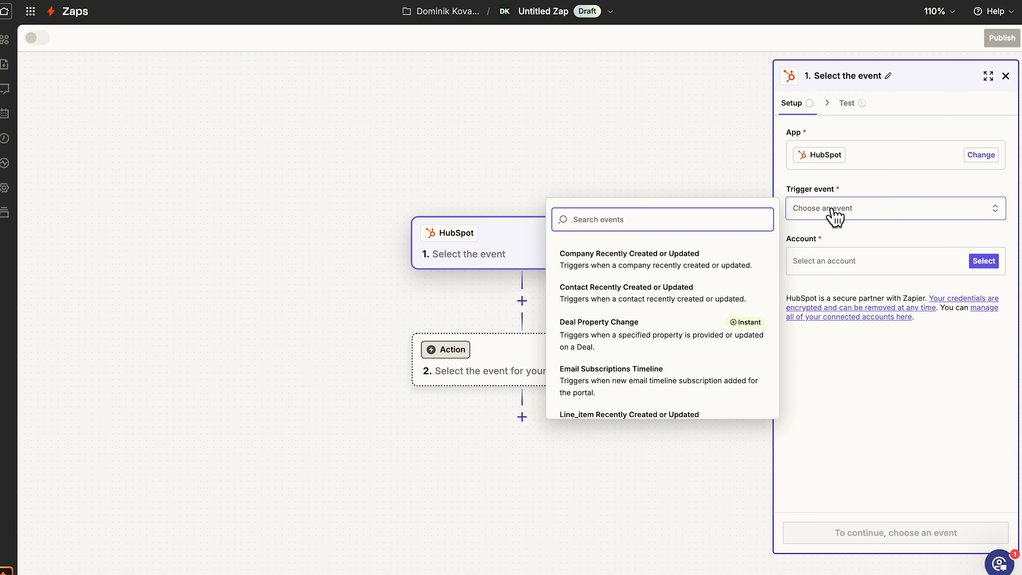
{"action": "type", "text": "form"}
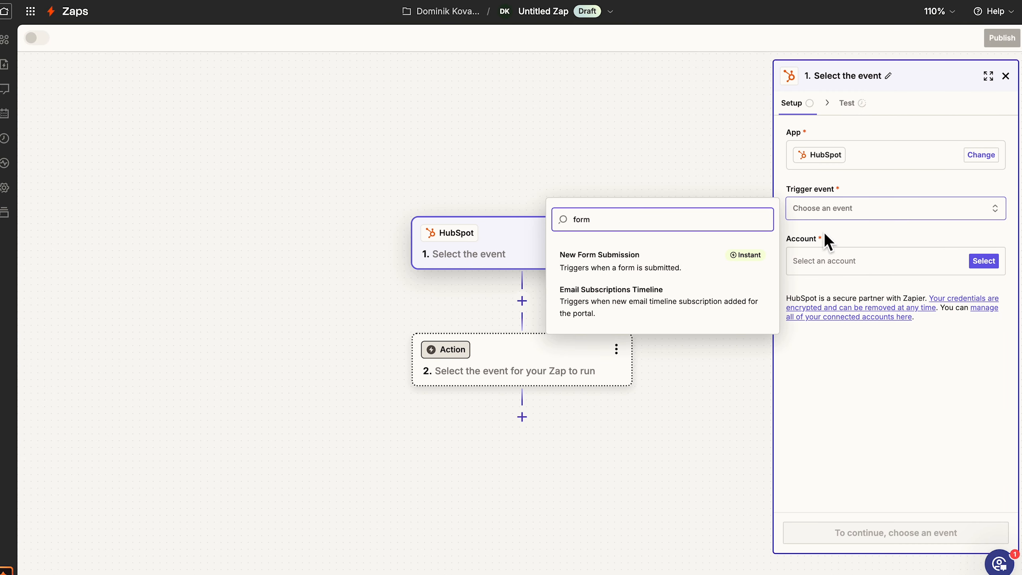
{"action": "left_click", "coordinate": [679, 275]}
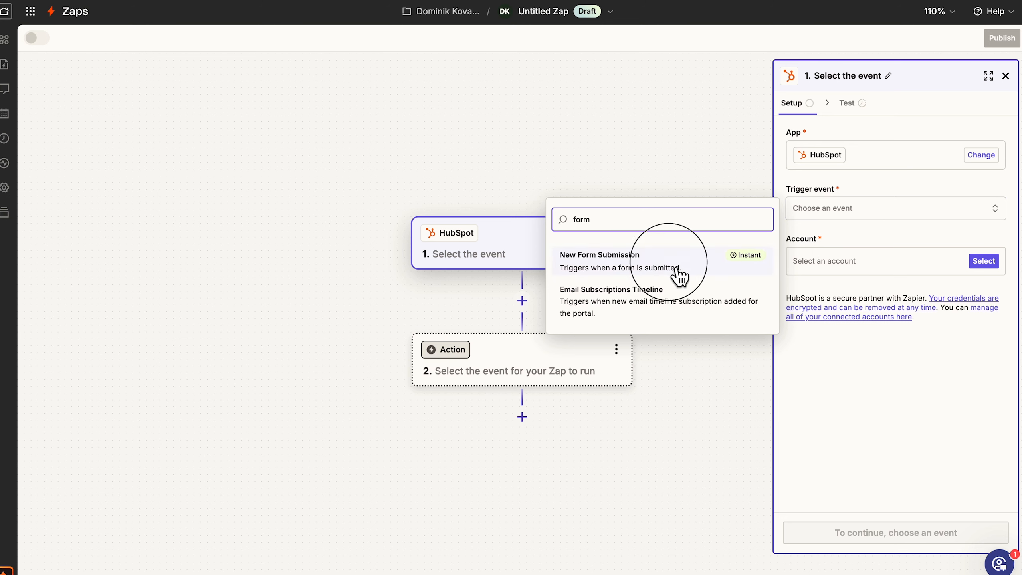
{"action": "left_click", "coordinate": [840, 274]}
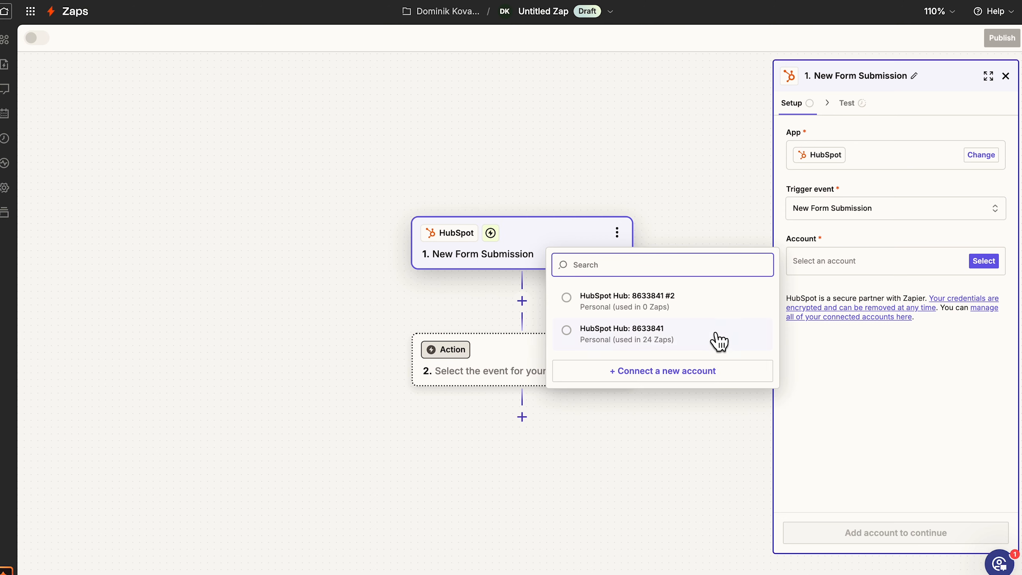
{"action": "left_click", "coordinate": [686, 335]}
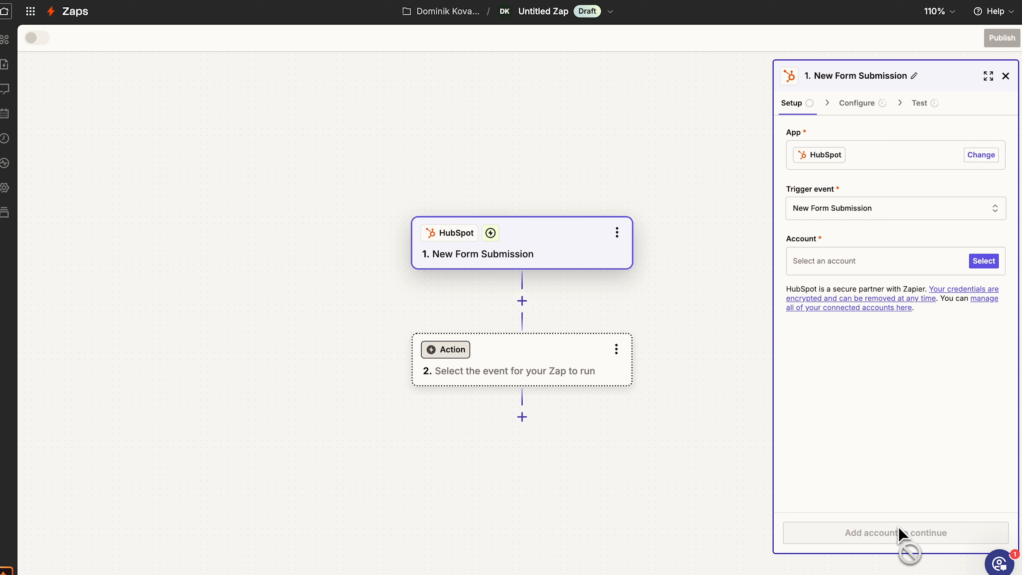
{"action": "left_click", "coordinate": [910, 533]}
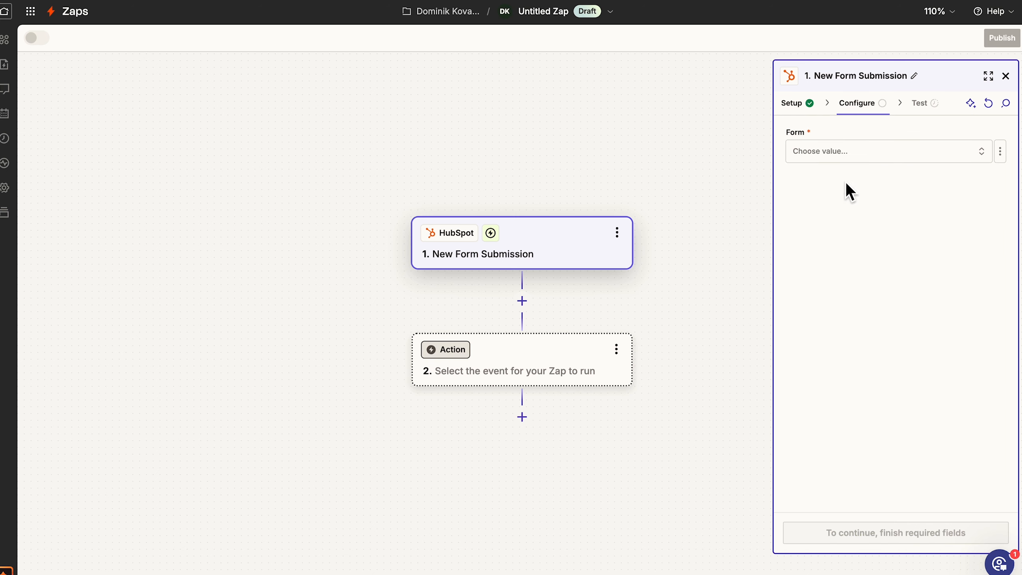
Choose the HubSpot form that the New Form Submission trigger watches, and test the trigger
{"action": "left_click", "coordinate": [847, 155]}
{"action": "left_click", "coordinate": [703, 292]}
{"action": "left_click", "coordinate": [901, 534]}
{"action": "left_click", "coordinate": [901, 534]}
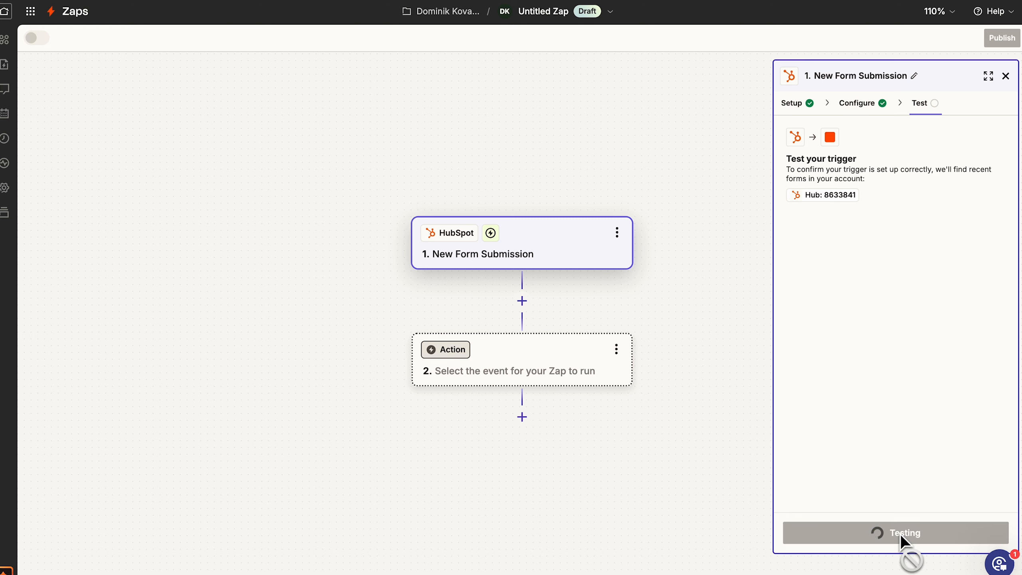
Set the Zap's second step to the Colossyan (1.0.0) app with the Generate Video action event
{"action": "left_click", "coordinate": [602, 364]}
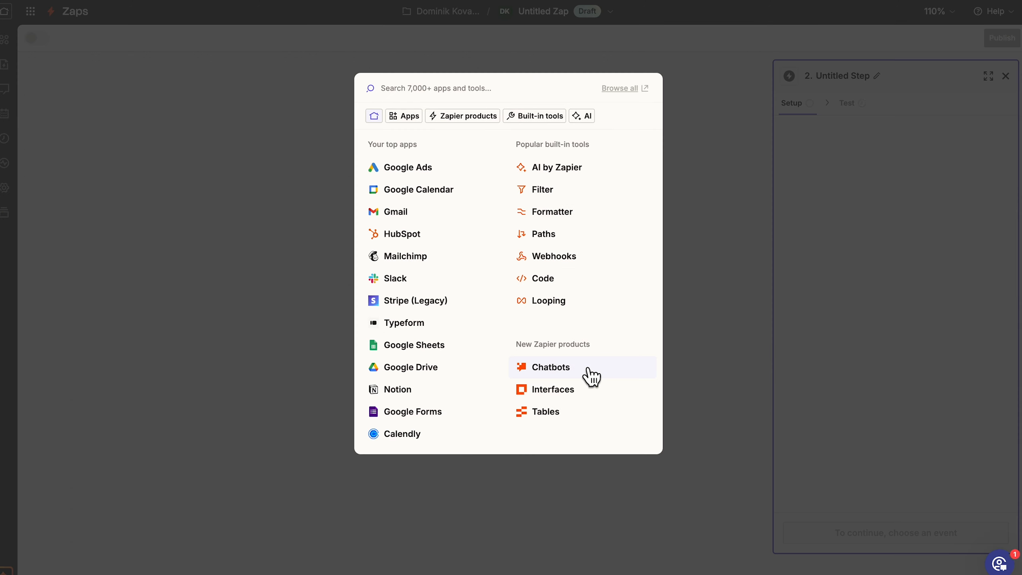
{"action": "type", "text": "cohesy"}
{"action": "left_click", "coordinate": [420, 117]}
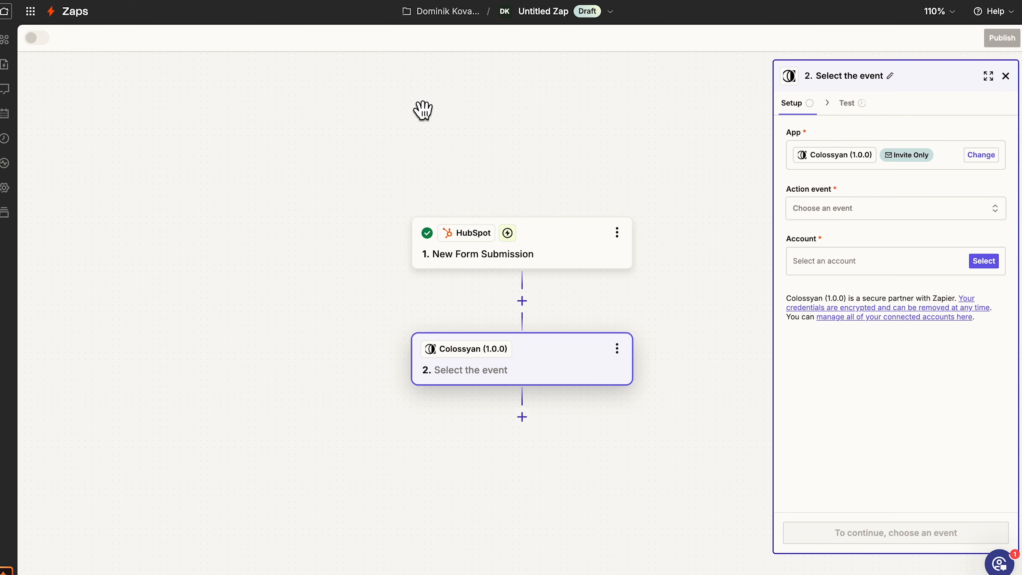
{"action": "left_click", "coordinate": [847, 208]}
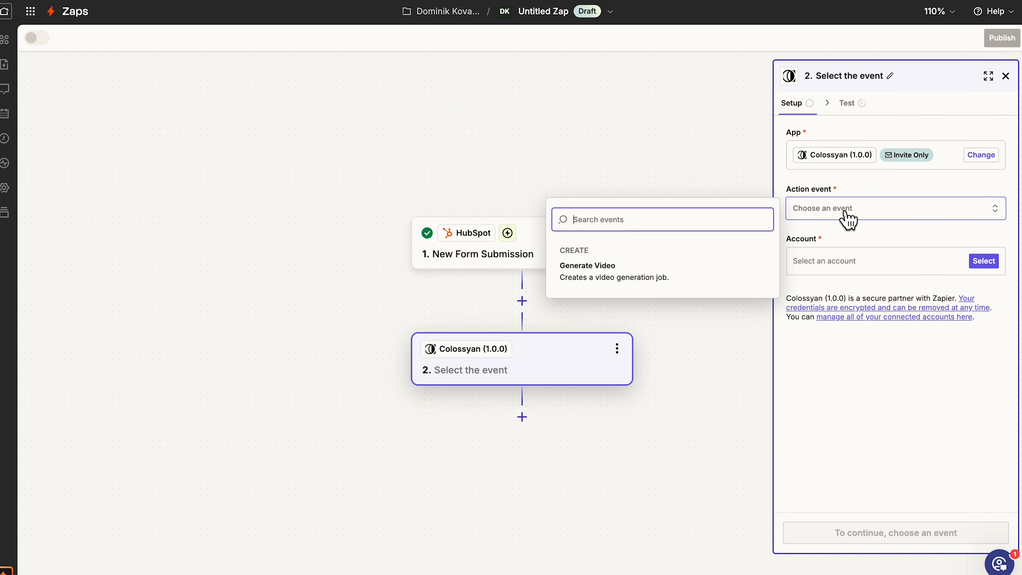
{"action": "left_click", "coordinate": [720, 291]}
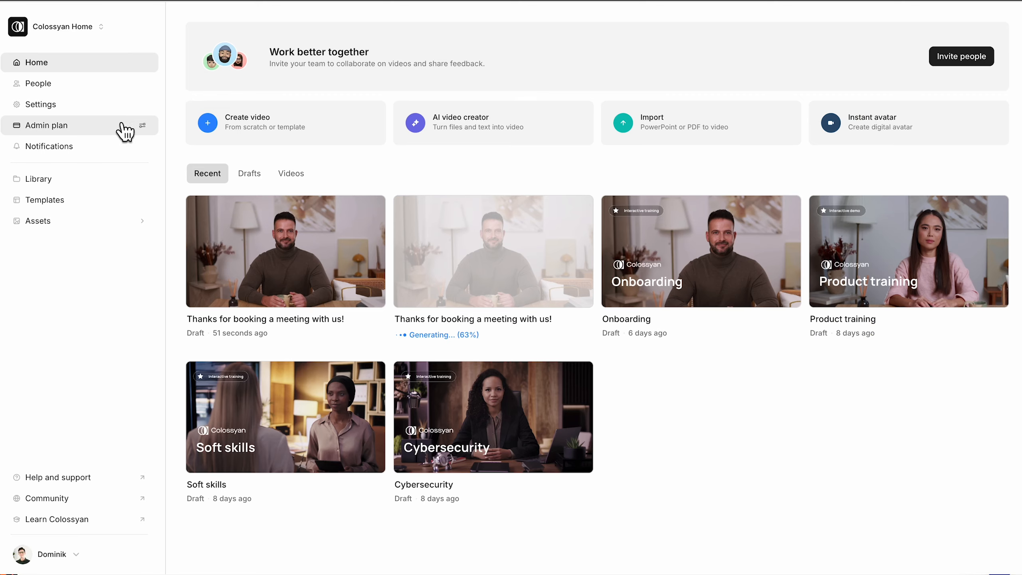
{"action": "left_click", "coordinate": [86, 113]}
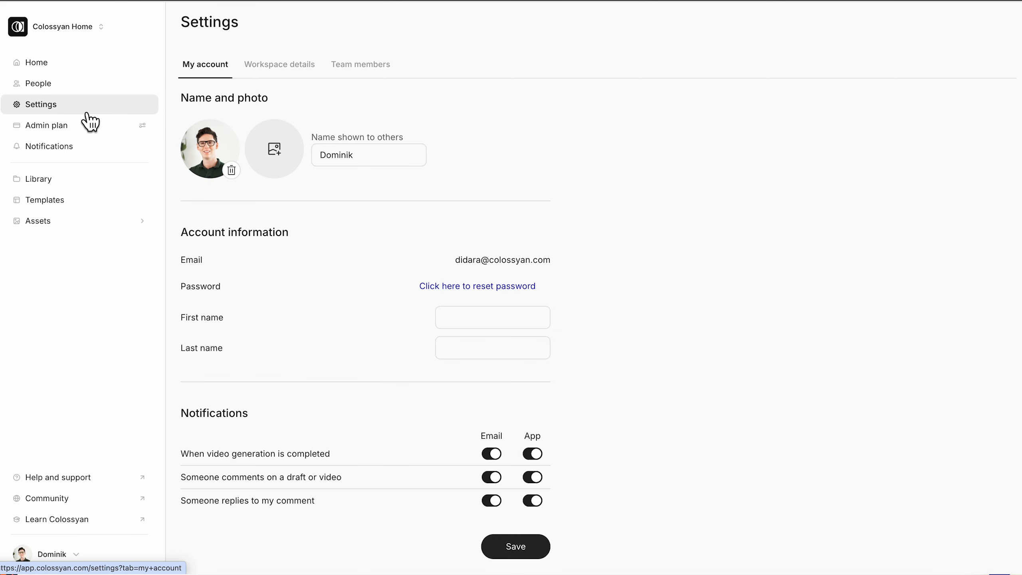
{"action": "left_click", "coordinate": [272, 75]}
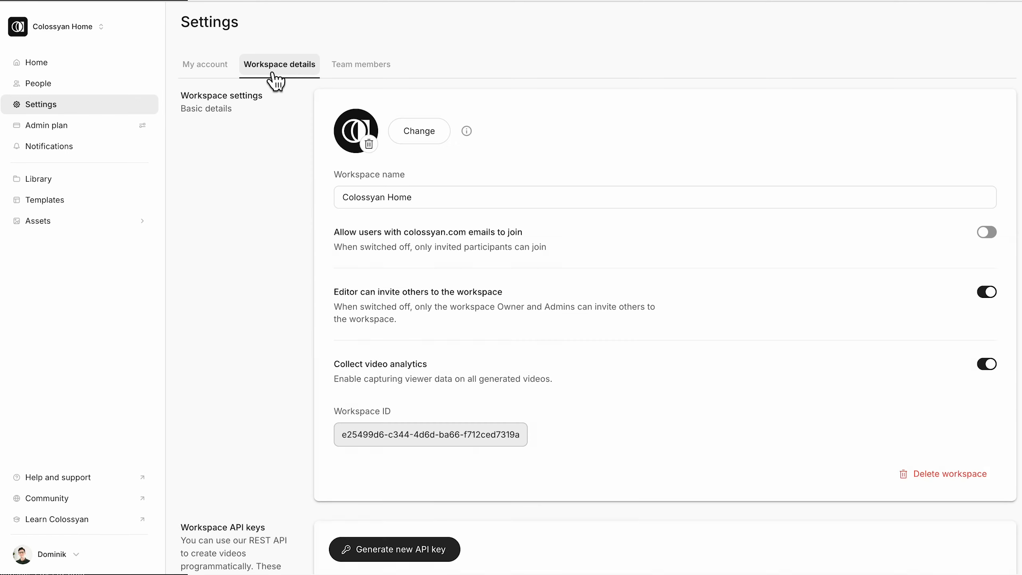
{"action": "left_click", "coordinate": [354, 546]}
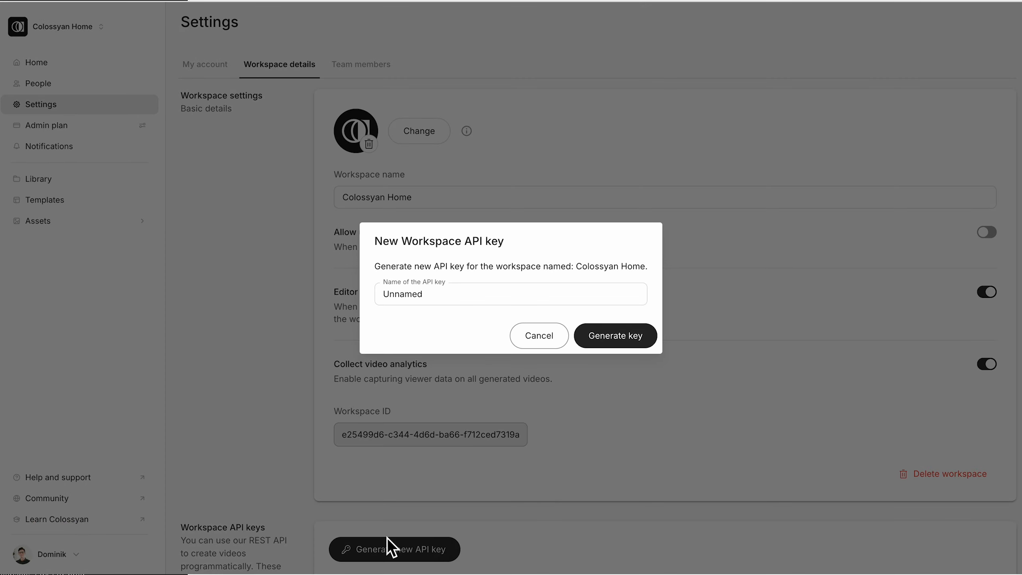
{"action": "left_click", "coordinate": [489, 301]}
{"action": "double_click", "coordinate": [489, 302]}
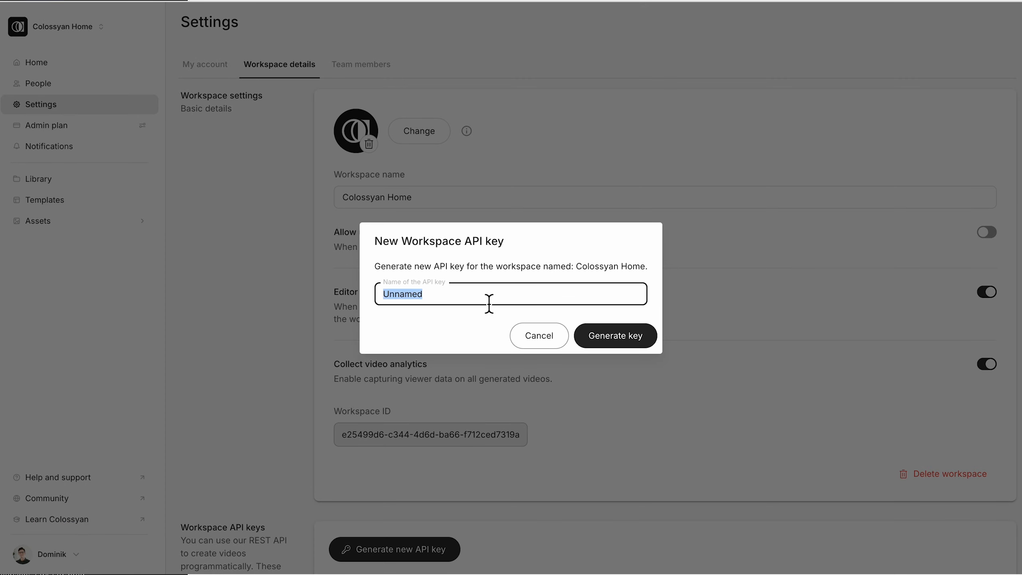
{"action": "type", "text": "API"}
{"action": "left_click", "coordinate": [614, 338]}
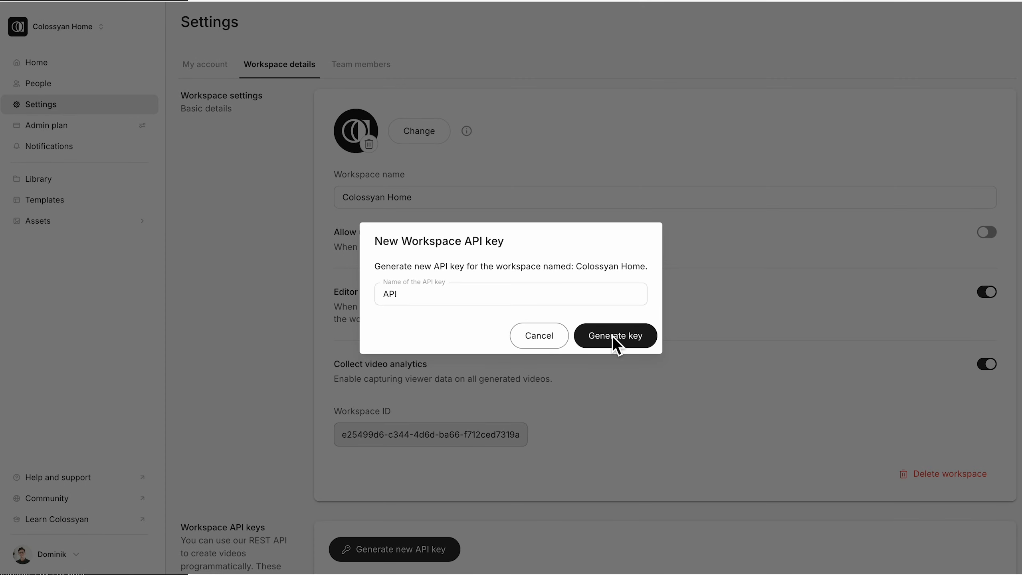
{"action": "left_click", "coordinate": [993, 489]}
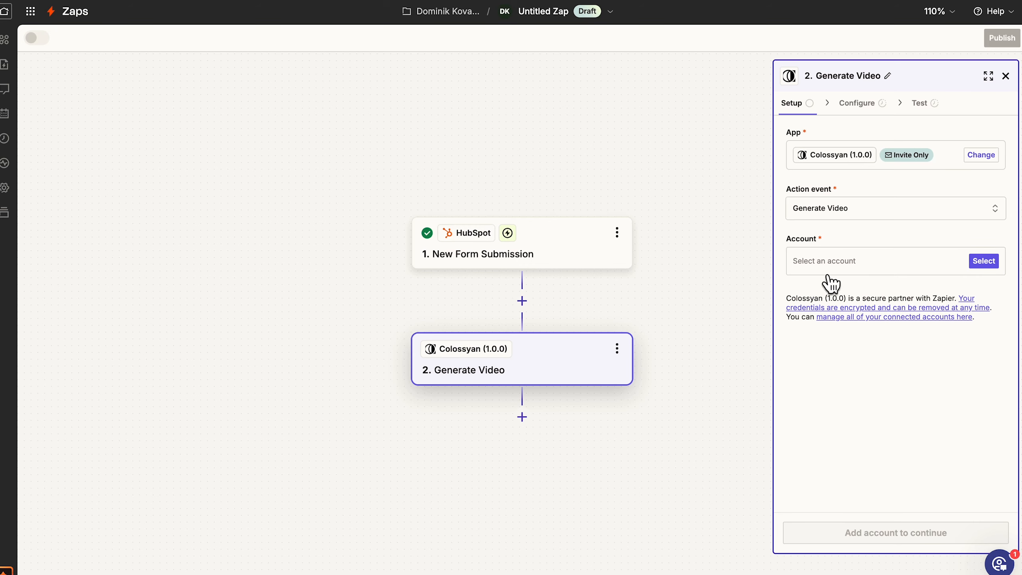
In Zapier, connect a new Colossyan account to the Generate Video action by pasting the API token, and continue to its configuration
{"action": "left_click", "coordinate": [830, 273]}
{"action": "left_click", "coordinate": [737, 502]}
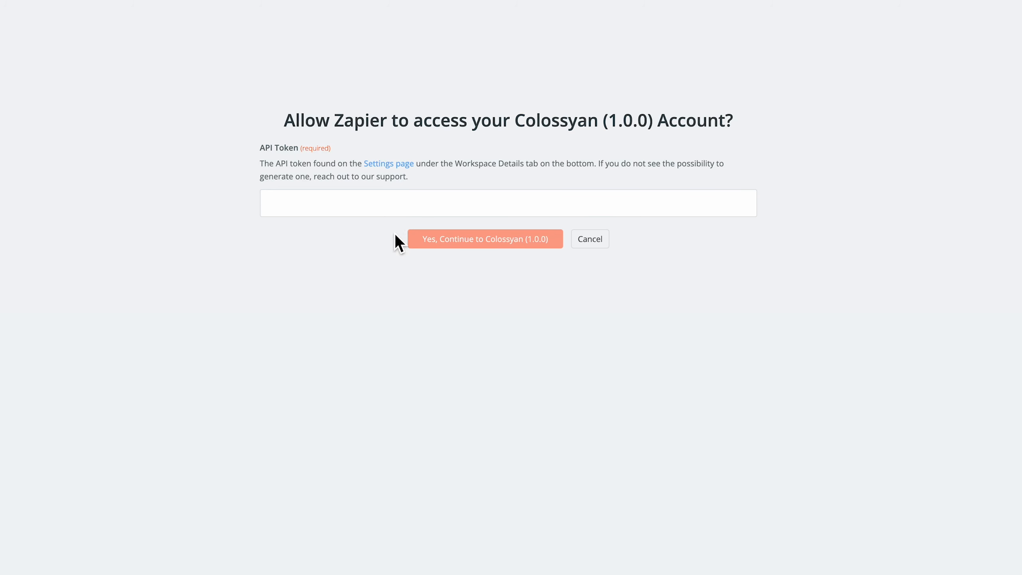
{"action": "left_click", "coordinate": [393, 215]}
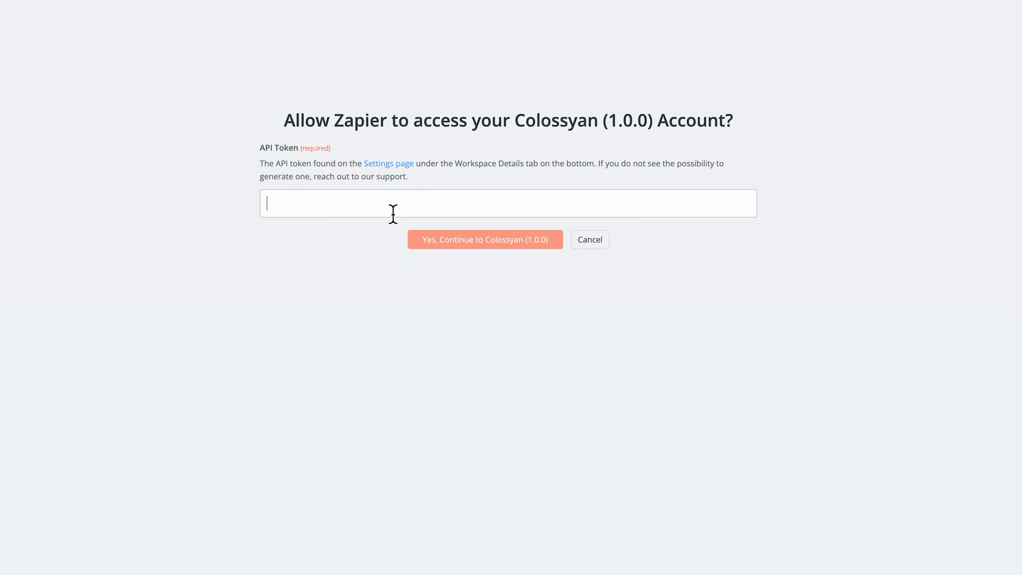
{"action": "key", "text": "super+v"}
{"action": "left_click", "coordinate": [440, 243]}
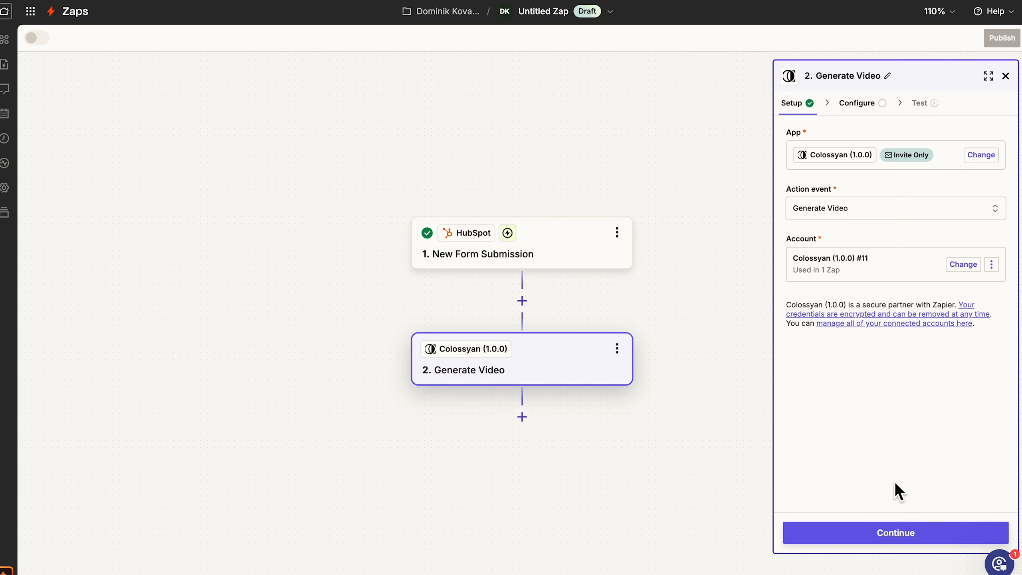
{"action": "left_click", "coordinate": [906, 535]}
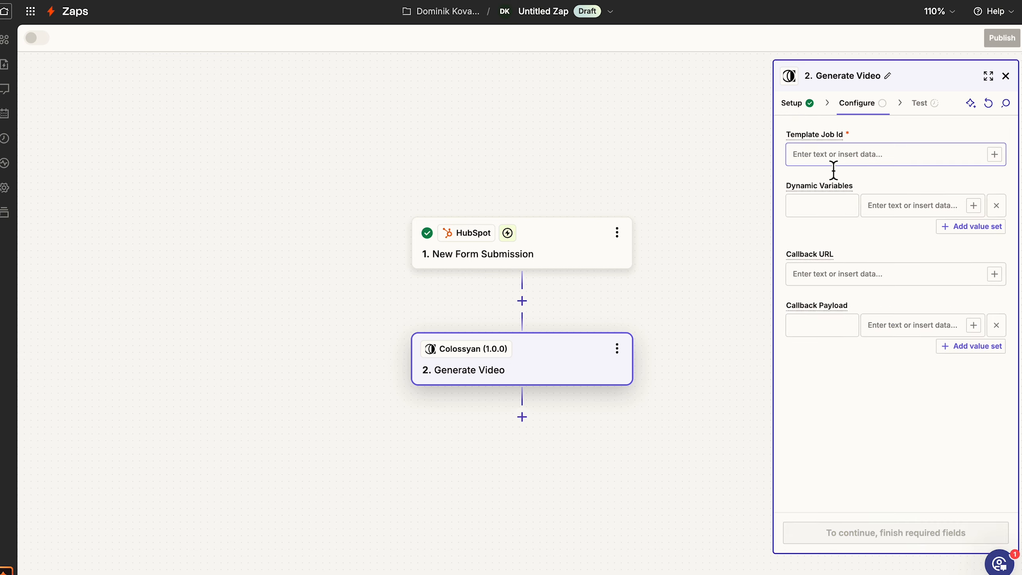
In Colossyan, export the "Thanks for booking a meeting with us!" video generation job to an API call and copy its job ID
{"action": "left_click", "coordinate": [958, 20]}
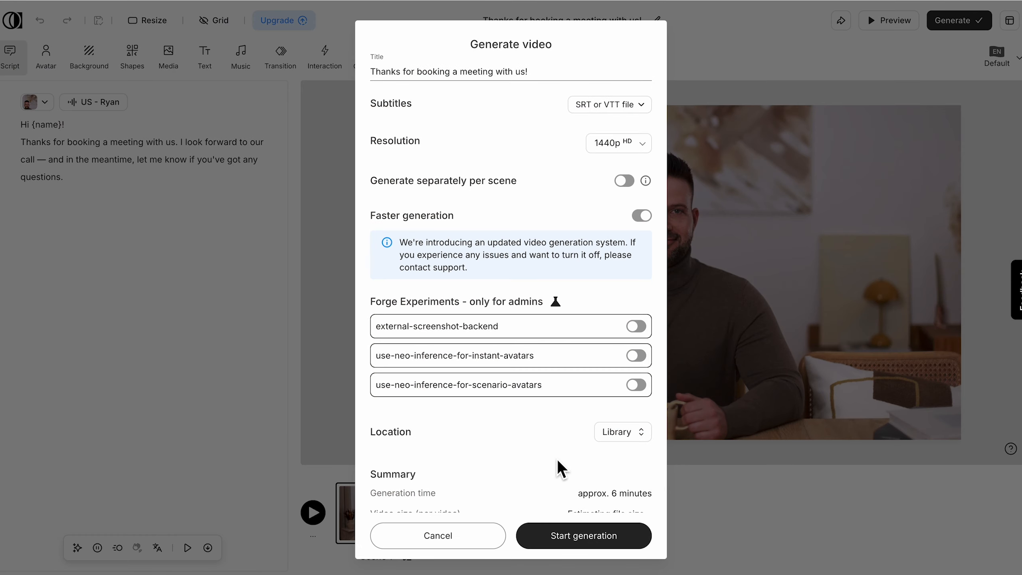
{"action": "scroll", "coordinate": [561, 468], "scroll_direction": "down", "scroll_amount": 2}
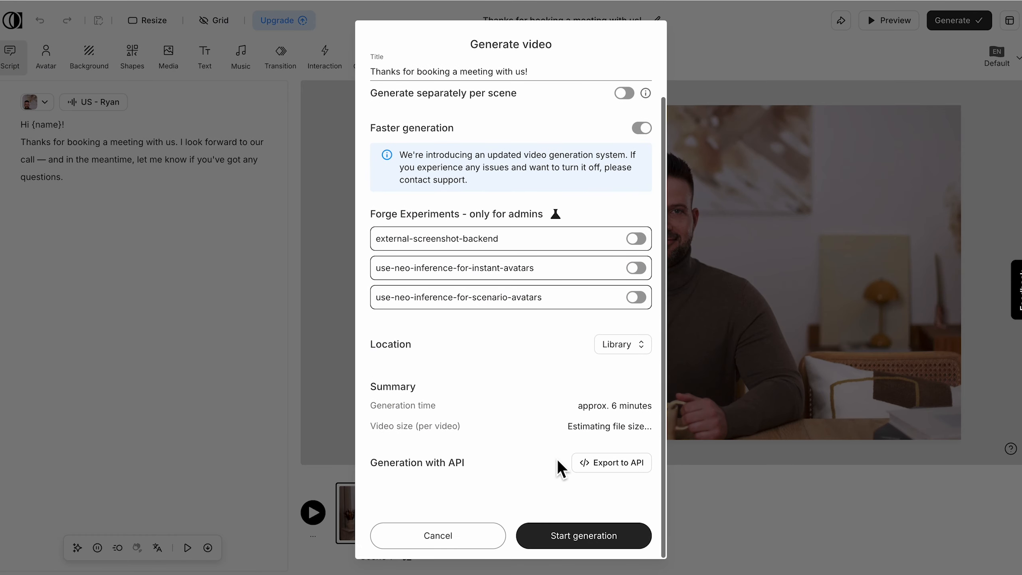
{"action": "left_click", "coordinate": [600, 467]}
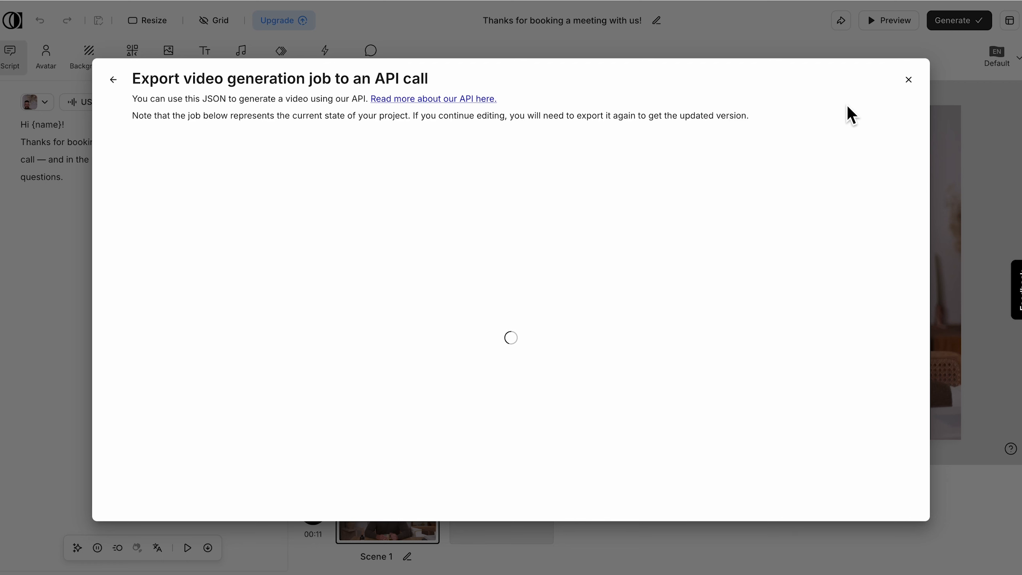
{"action": "left_click", "coordinate": [775, 145]}
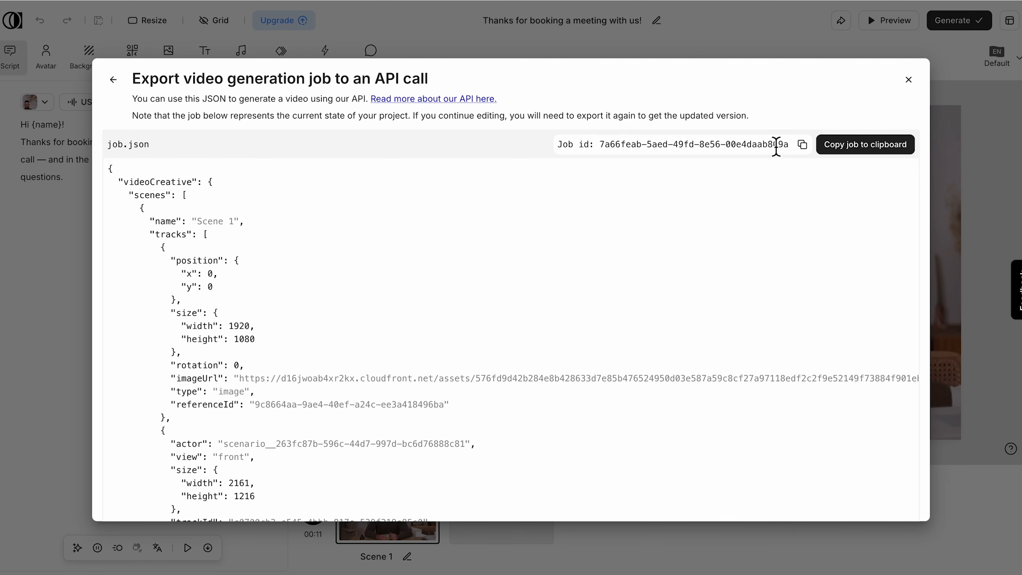
{"action": "left_click", "coordinate": [802, 144]}
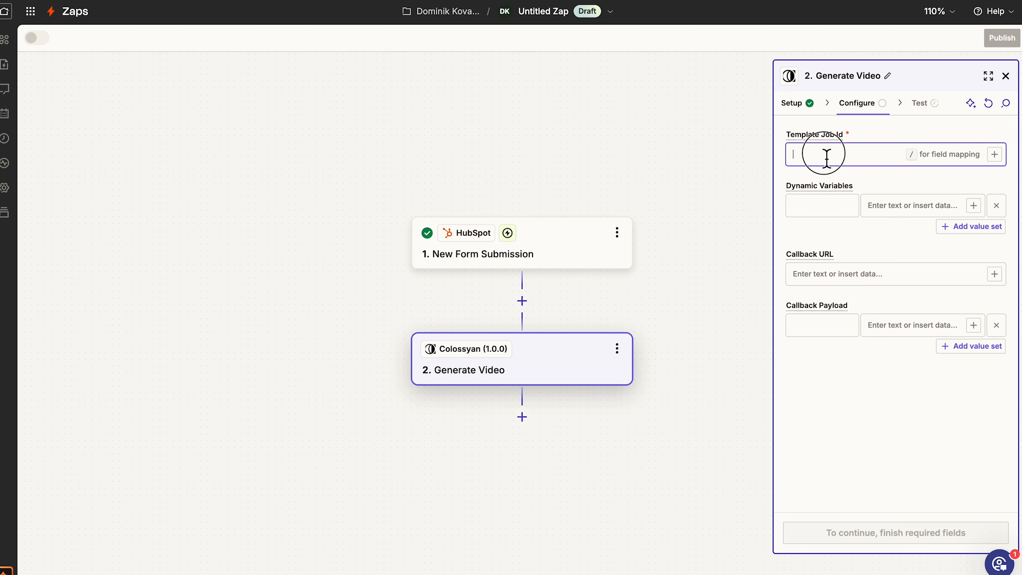
In Zapier, paste the copied ID as the Template Job Id and map a "name" dynamic variable to the form submission's First name
{"action": "key", "text": "super+v"}
{"action": "left_click", "coordinate": [827, 204]}
{"action": "type", "text": "name"}
{"action": "left_click", "coordinate": [913, 205]}
{"action": "type", "text": "/"}
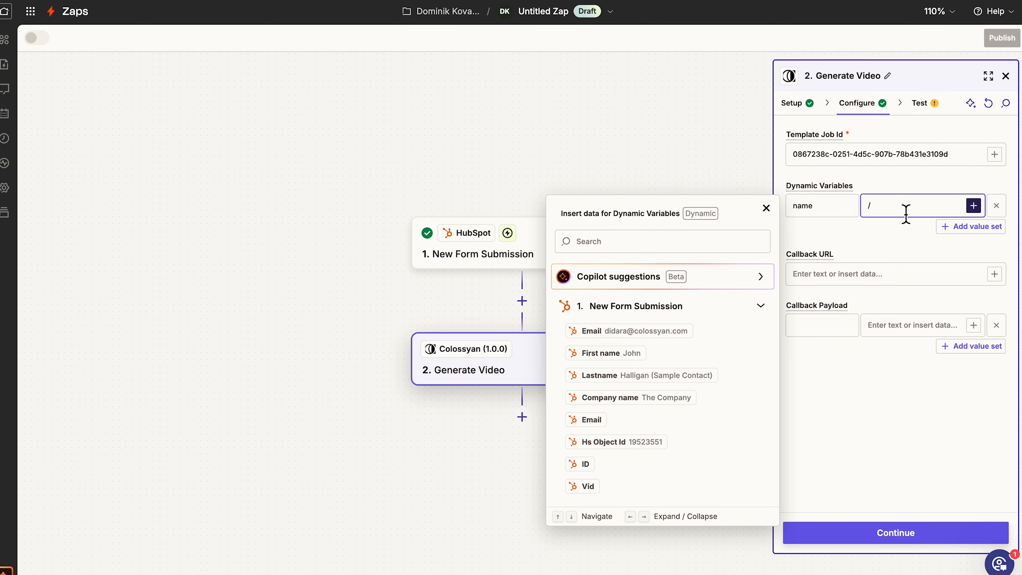
{"action": "left_click", "coordinate": [705, 354]}
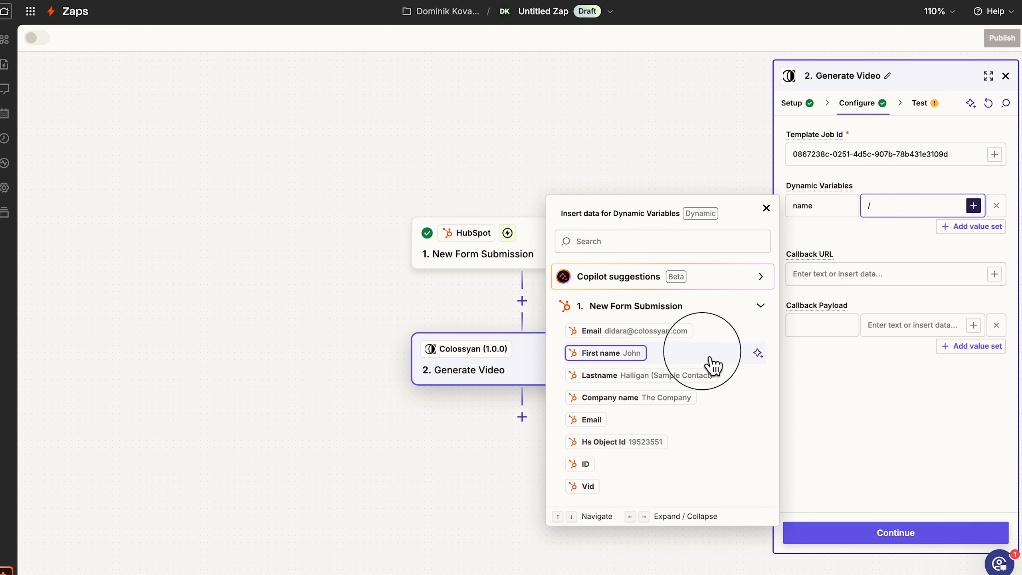
Add an "email" dynamic variable mapped to the form submission's Email, and test the Generate Video step
{"action": "left_click", "coordinate": [990, 242]}
{"action": "left_click", "coordinate": [998, 230]}
{"action": "left_click", "coordinate": [836, 237]}
{"action": "type", "text": "email"}
{"action": "left_click", "coordinate": [898, 236]}
{"action": "type", "text": "/"}
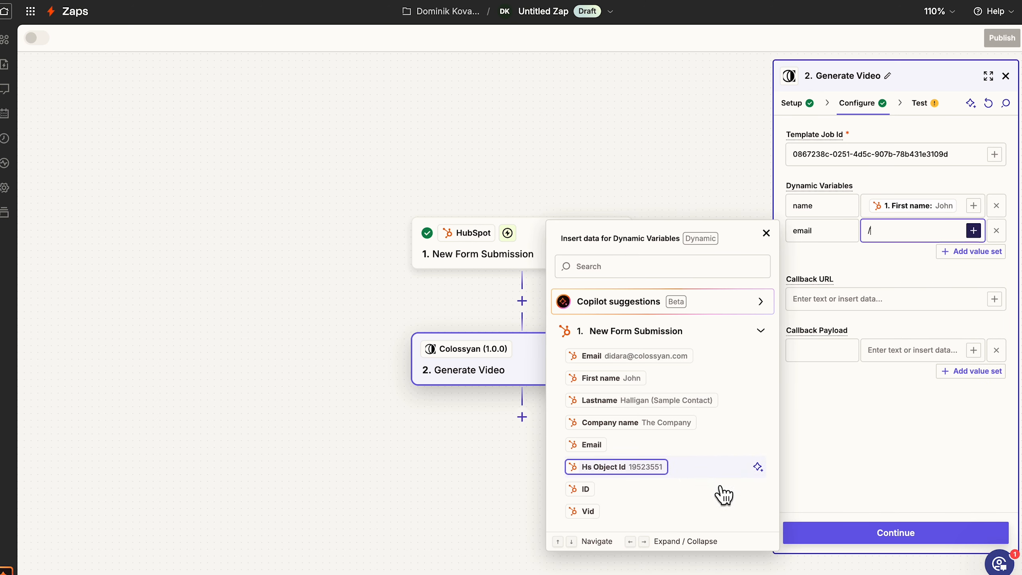
{"action": "left_click", "coordinate": [747, 358]}
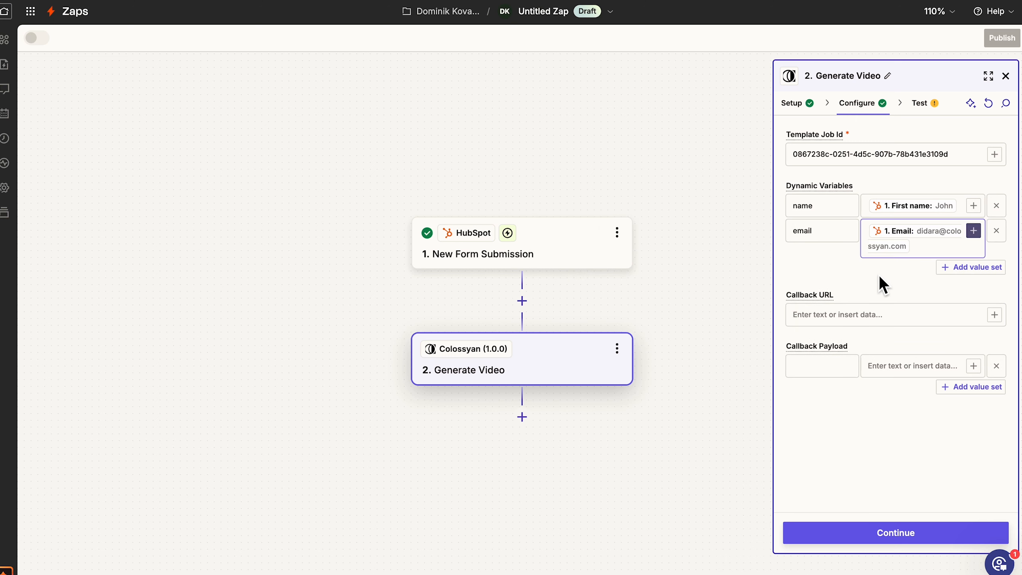
{"action": "left_click", "coordinate": [891, 535]}
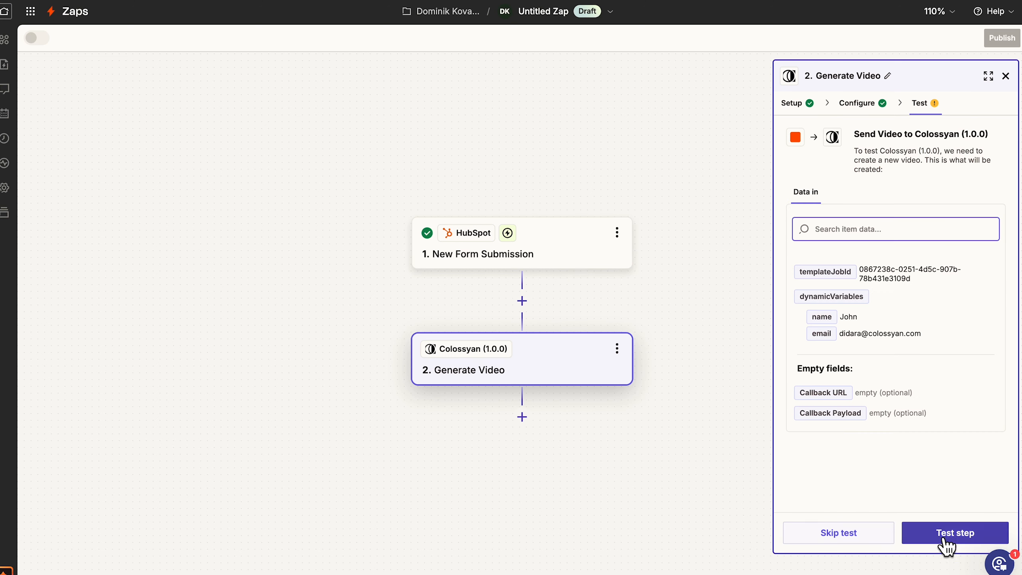
{"action": "left_click", "coordinate": [948, 540]}
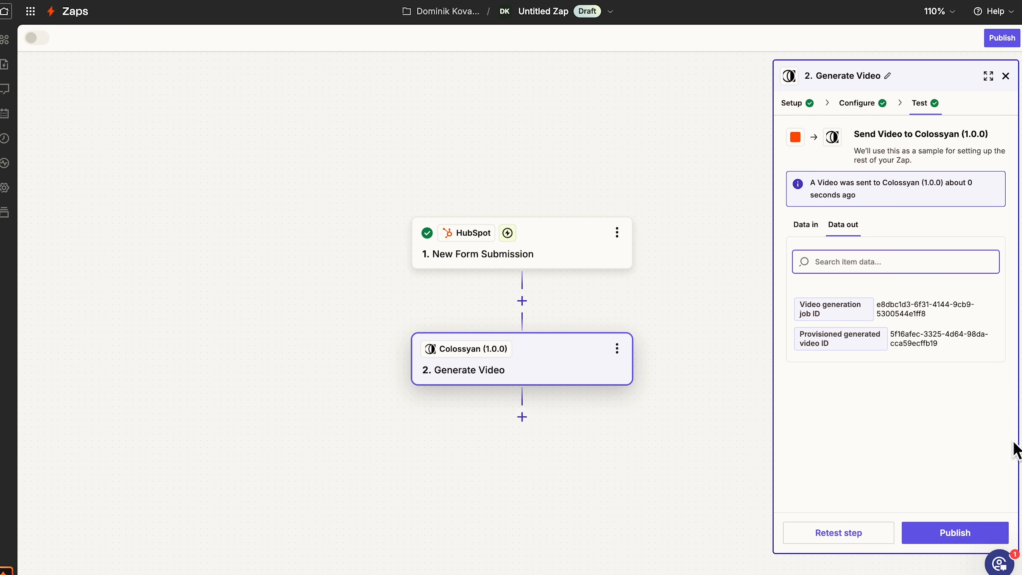
Publish the HubSpot-to-Colossyan Zap and start a new blank Zap
{"action": "left_click", "coordinate": [972, 538]}
{"action": "left_click", "coordinate": [973, 538]}
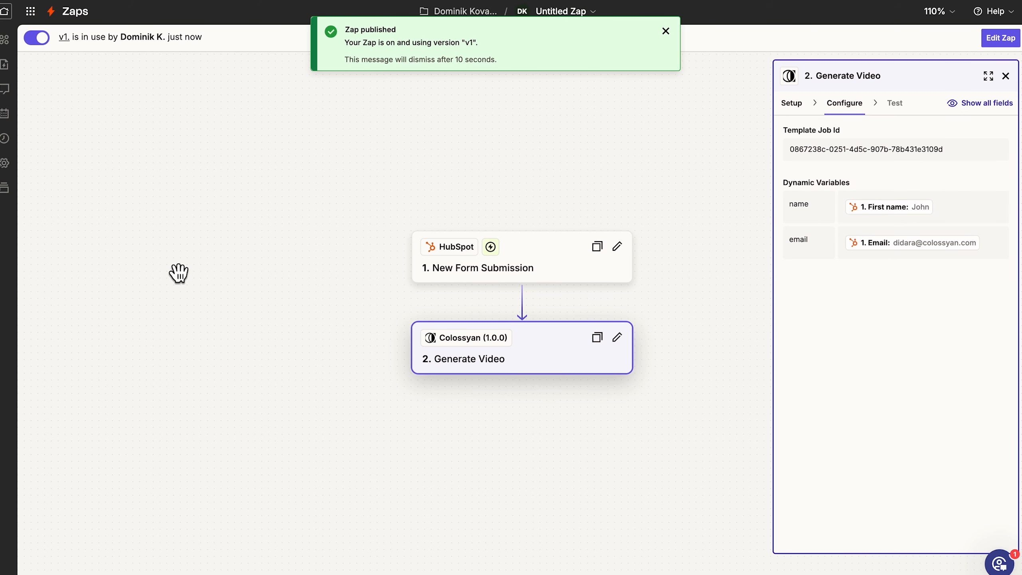
{"action": "left_click", "coordinate": [468, 14]}
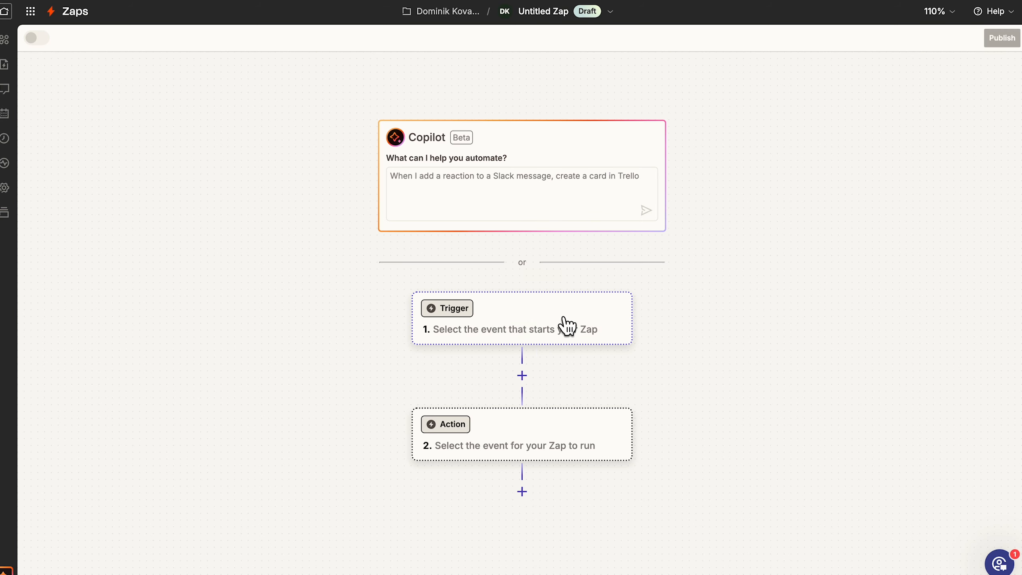
Set the trigger to Colossyan's Video Generated event with the account Colossyan (1.0.0) #11, and continue to its configuration
{"action": "left_click", "coordinate": [565, 324]}
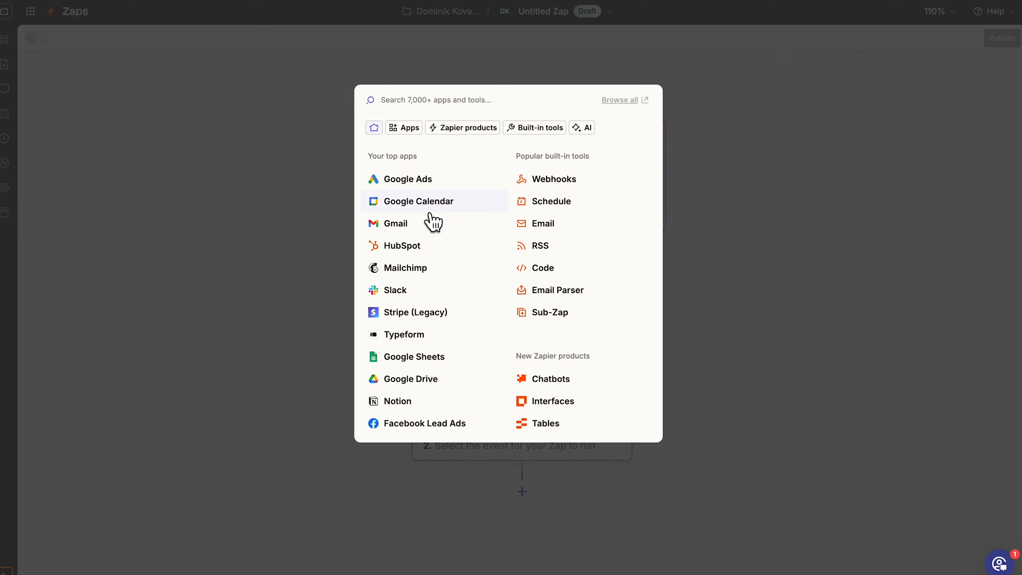
{"action": "type", "text": "colossyan"}
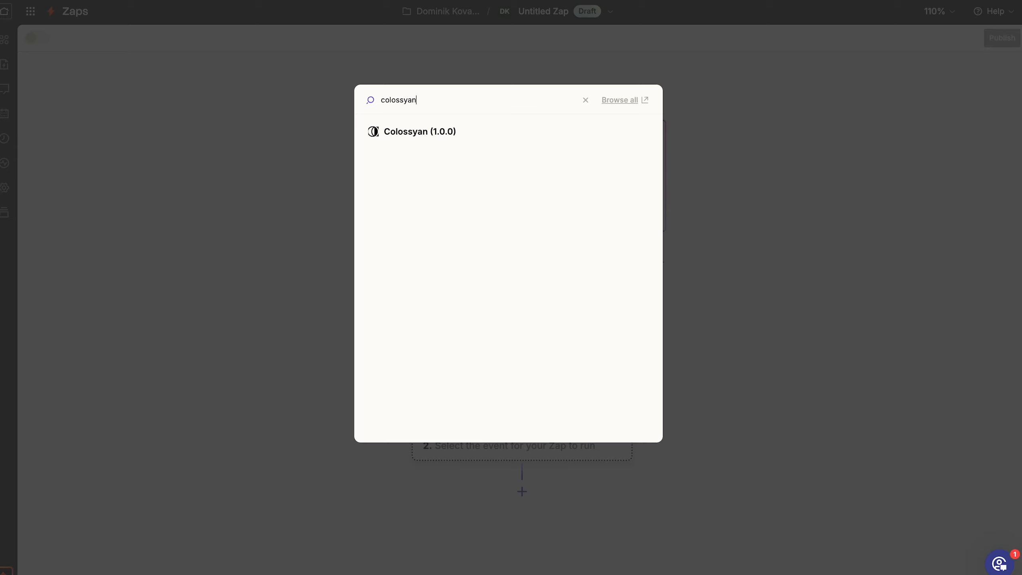
{"action": "left_click", "coordinate": [458, 133]}
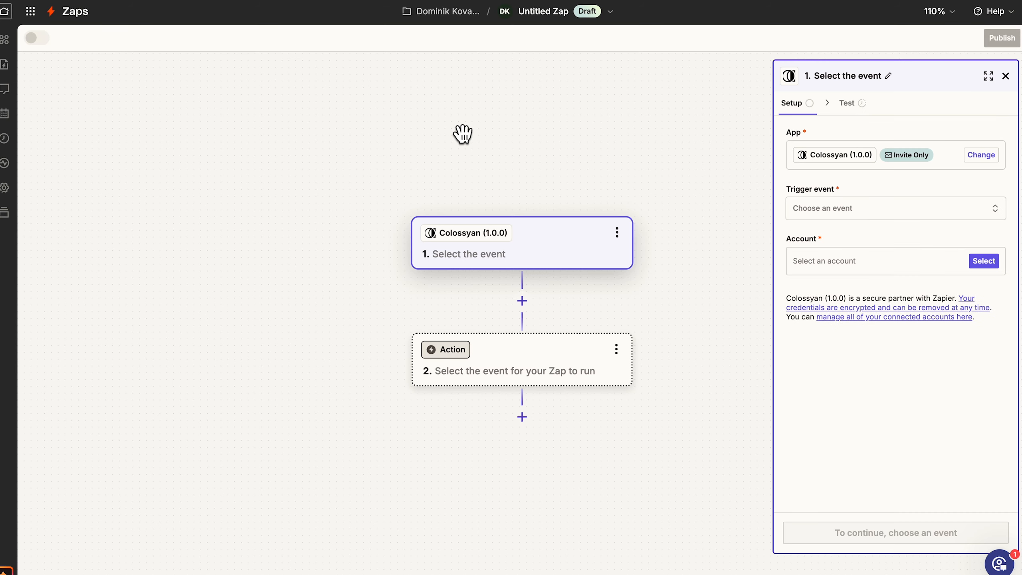
{"action": "left_click", "coordinate": [835, 215]}
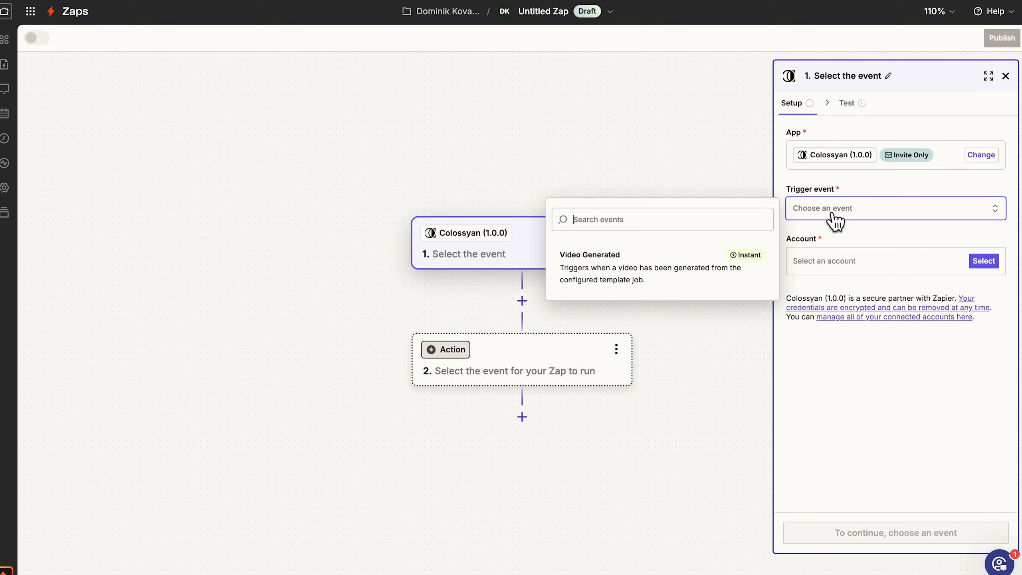
{"action": "left_click", "coordinate": [699, 271]}
{"action": "left_click", "coordinate": [823, 261]}
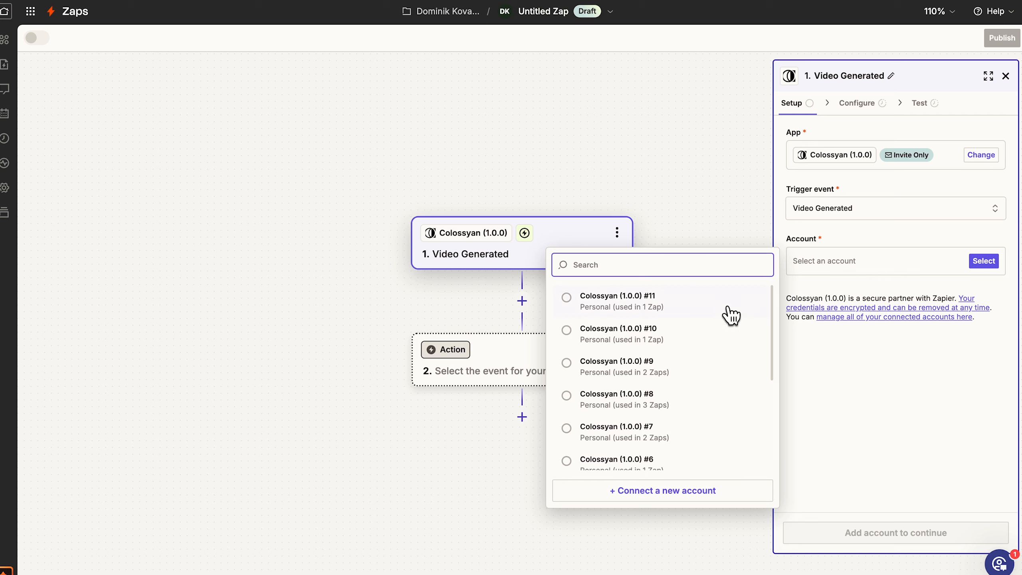
{"action": "left_click", "coordinate": [726, 309]}
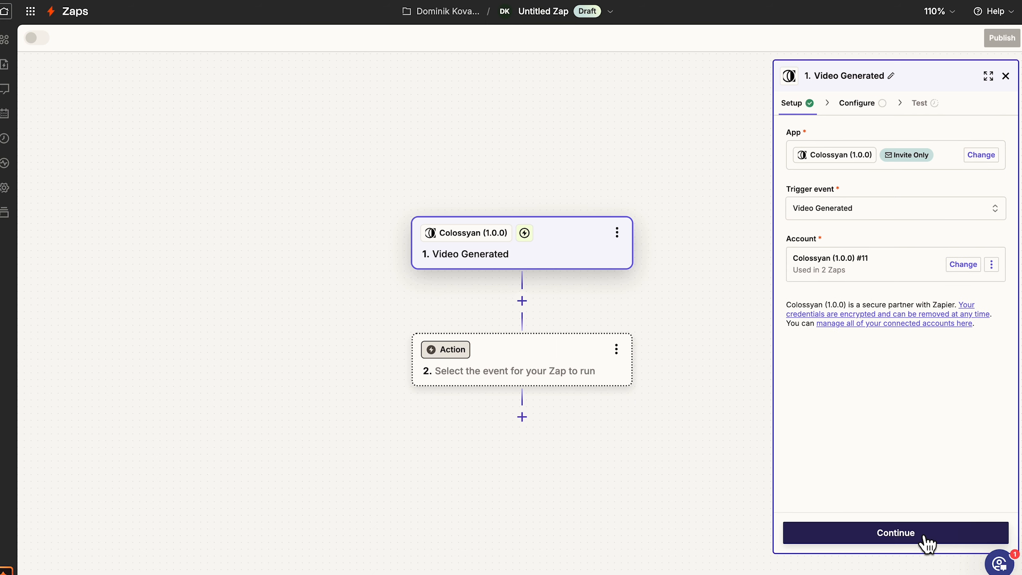
{"action": "left_click", "coordinate": [928, 532]}
Paste the copied job ID as the trigger's Template Job Id, test the trigger, and continue with the Video A record
{"action": "left_click", "coordinate": [912, 159]}
{"action": "key", "text": "ctrl+v"}
{"action": "key", "text": "ctrl+z"}
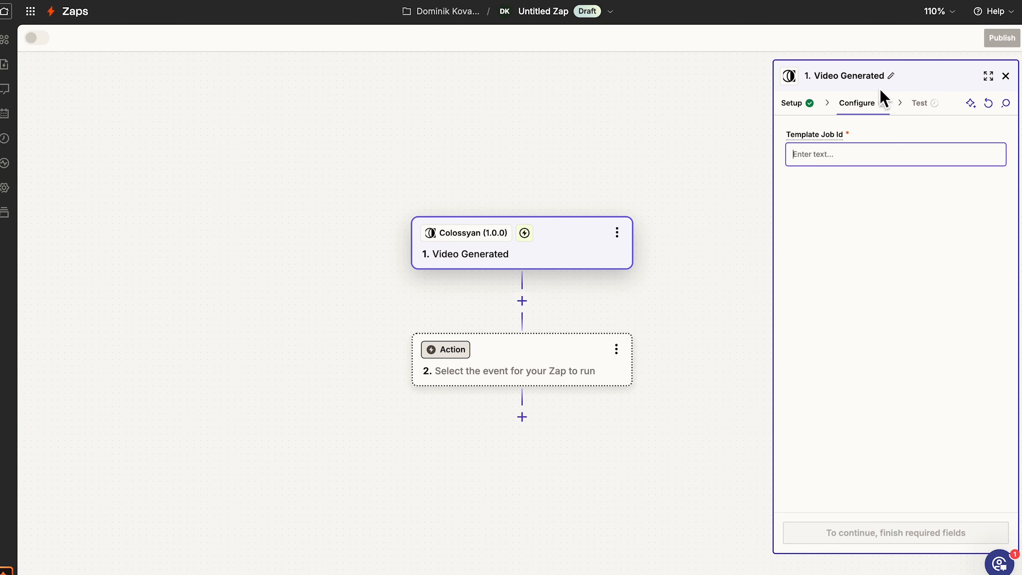
{"action": "key", "text": "ctrl+v"}
{"action": "left_click", "coordinate": [955, 311]}
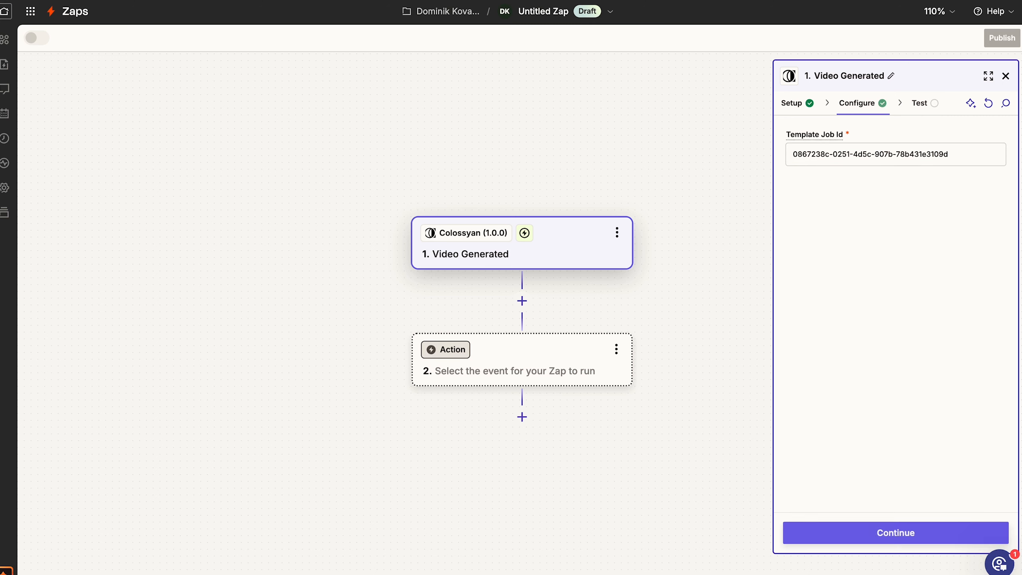
{"action": "left_click", "coordinate": [896, 531]}
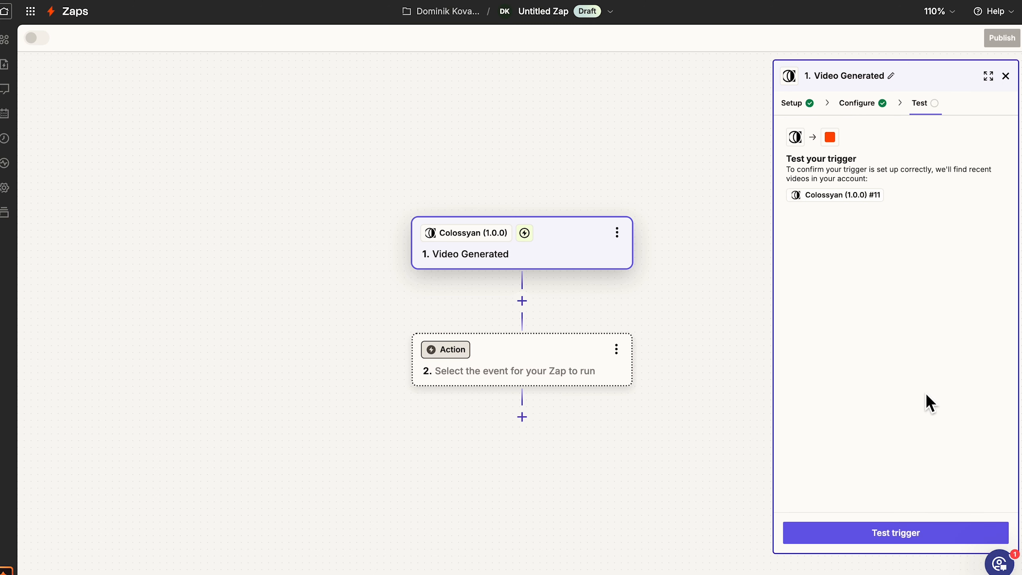
{"action": "left_click", "coordinate": [925, 523]}
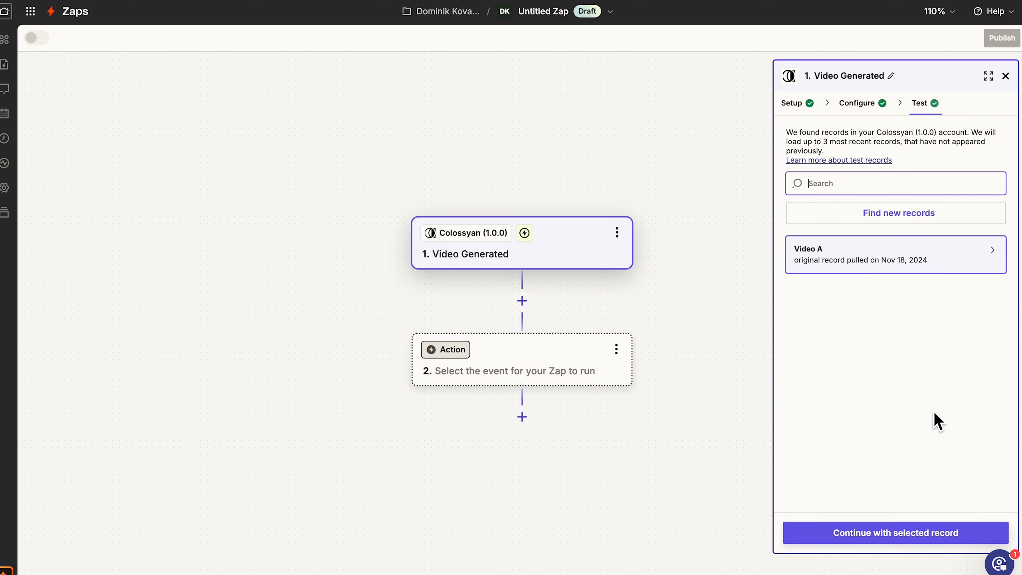
{"action": "left_click", "coordinate": [912, 538]}
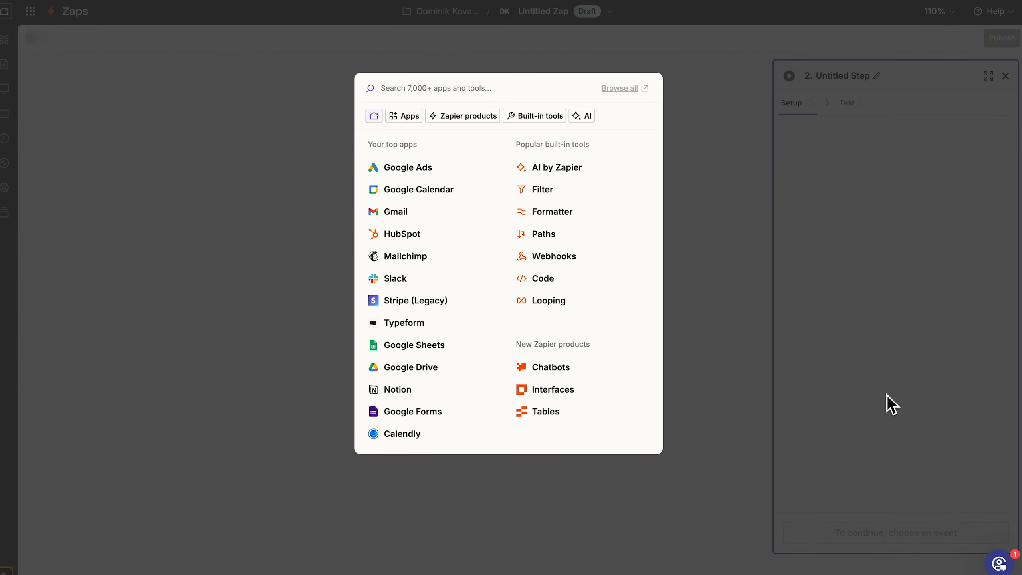
Add Gmail's Send Email as the action, select the first listed Gmail account, and continue to its configuration
{"action": "left_click", "coordinate": [427, 218]}
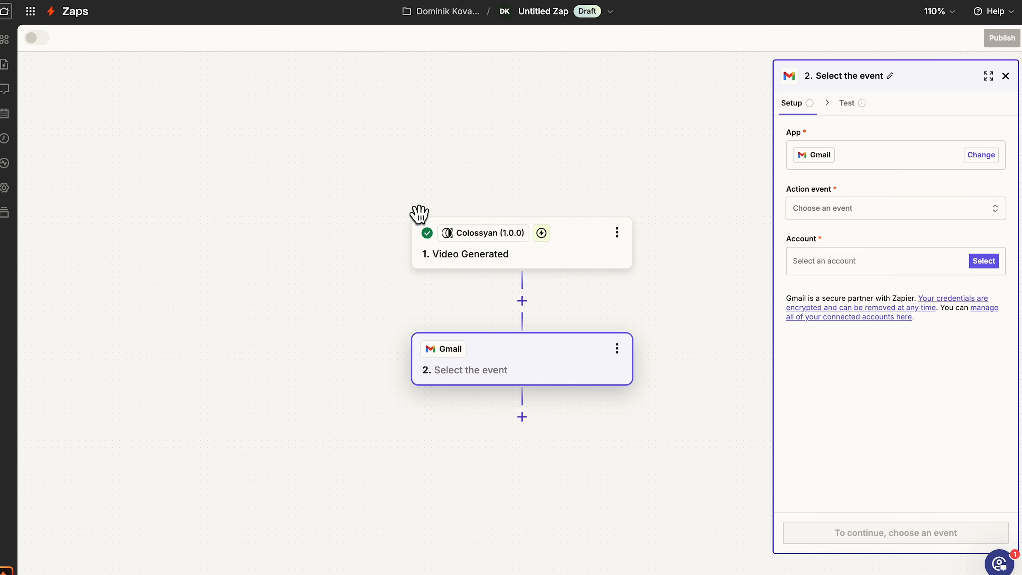
{"action": "left_click", "coordinate": [847, 228]}
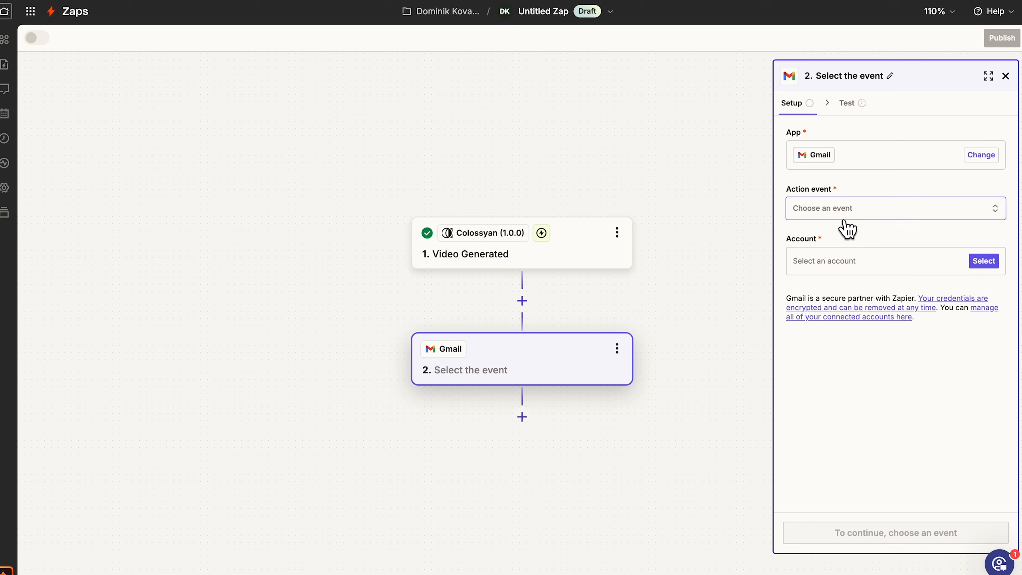
{"action": "type", "text": "email"}
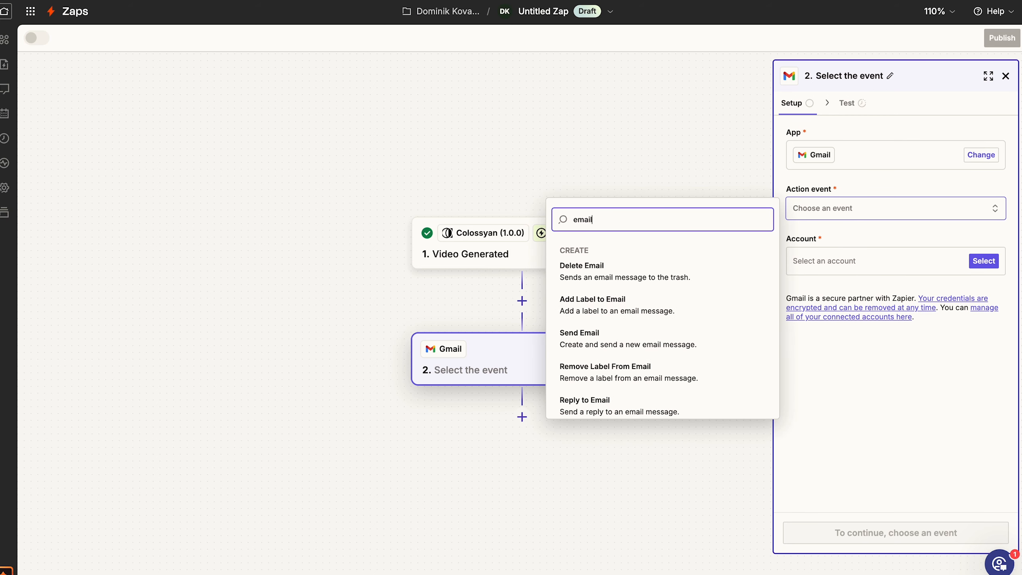
{"action": "left_click", "coordinate": [665, 360]}
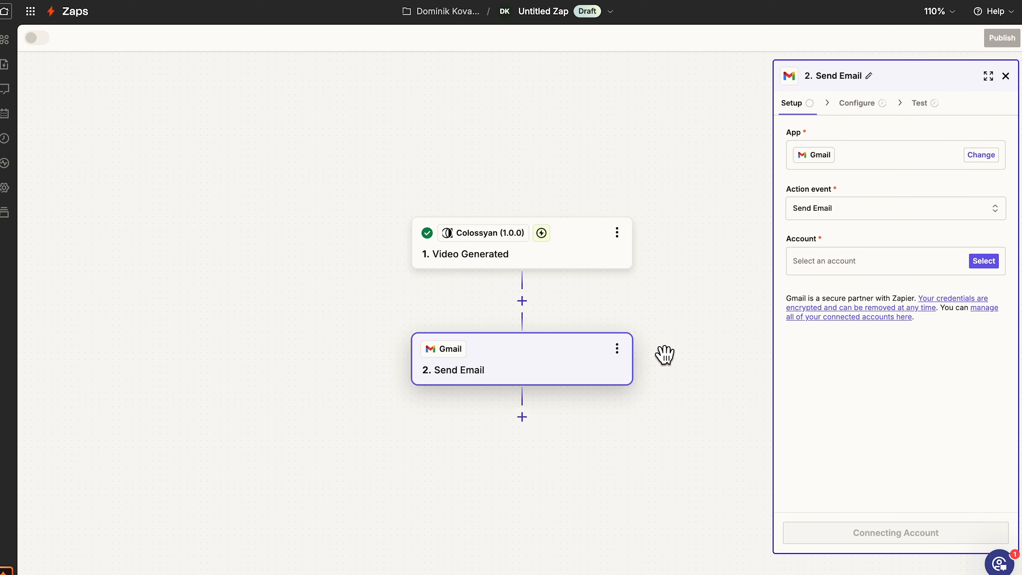
{"action": "left_click", "coordinate": [833, 274]}
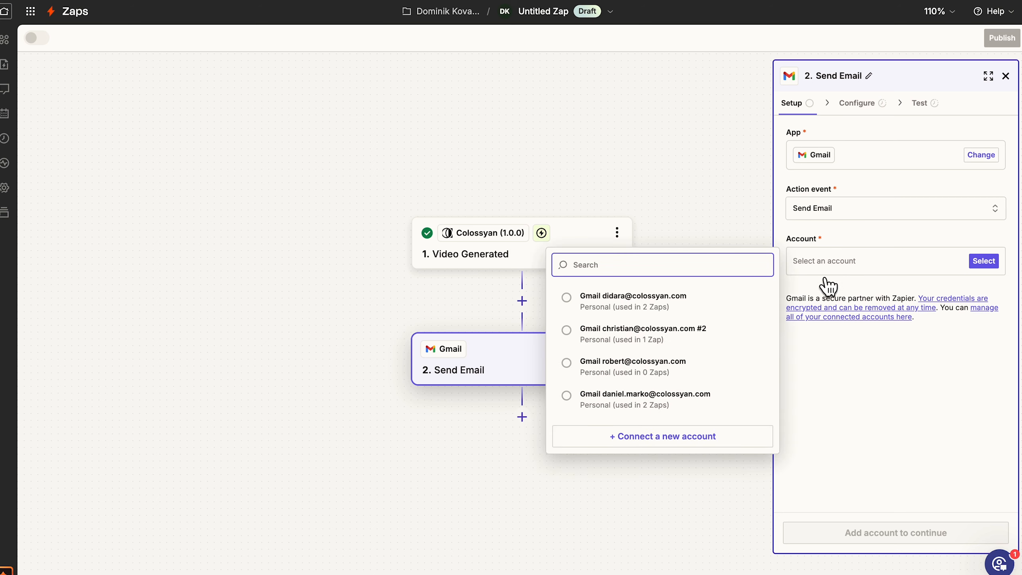
{"action": "left_click", "coordinate": [717, 303]}
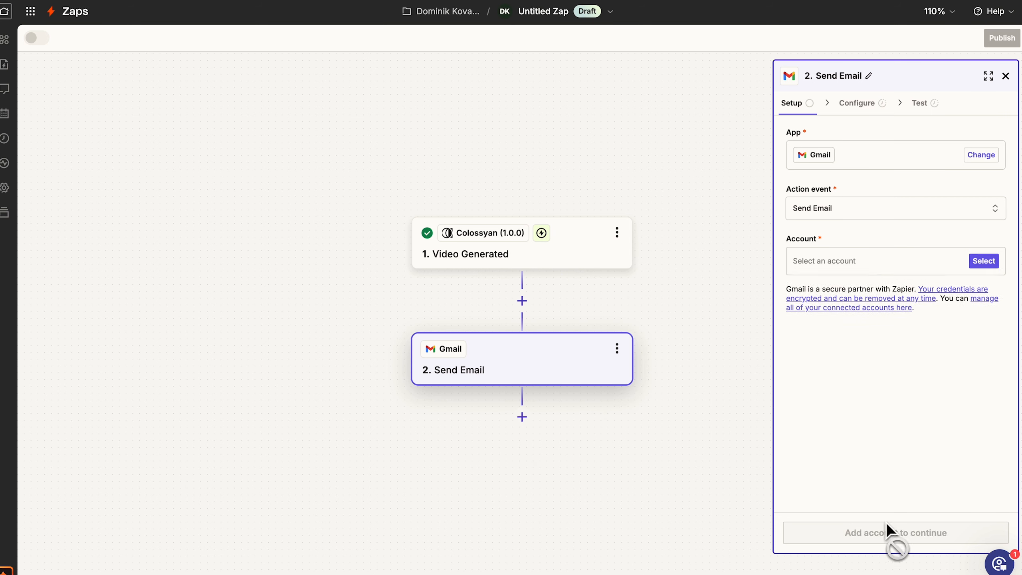
{"action": "left_click", "coordinate": [907, 535]}
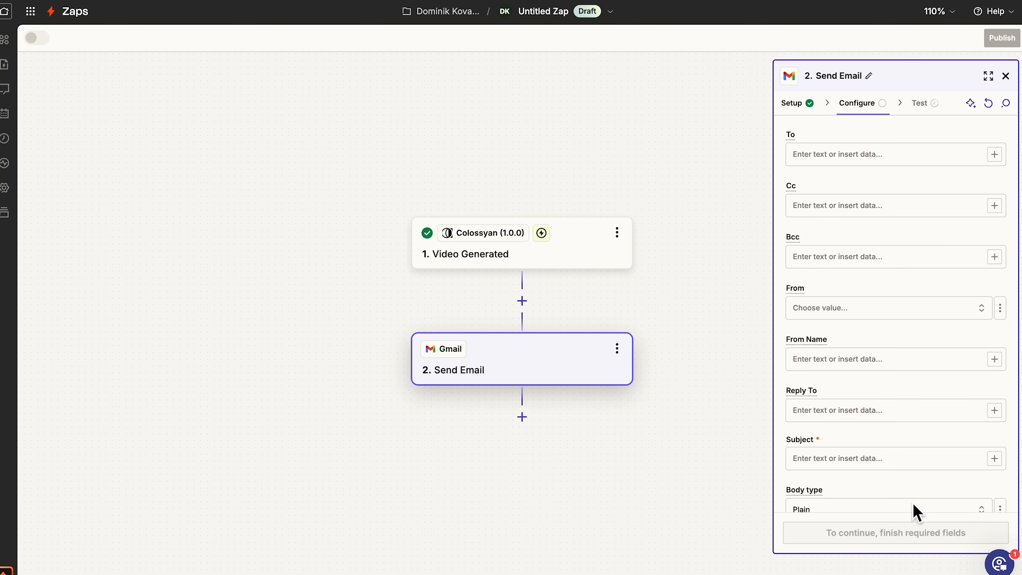
Map the recipient to the trigger's Email, choose the shared video mailbox as From, and set From Name to "AI Video Assistant"
{"action": "left_click", "coordinate": [914, 162]}
{"action": "type", "text": "/"}
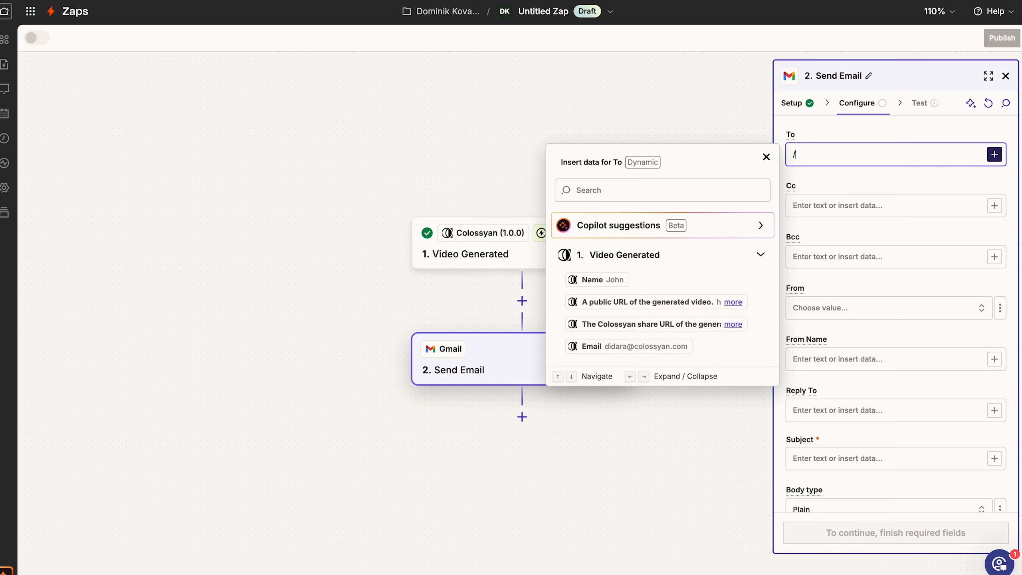
{"action": "left_click", "coordinate": [723, 345]}
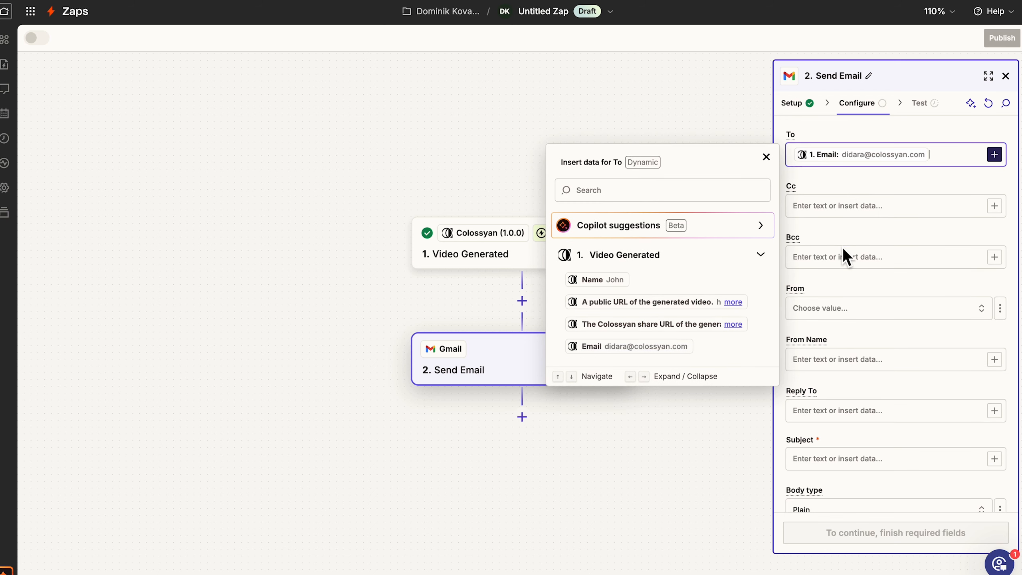
{"action": "left_click", "coordinate": [850, 333]}
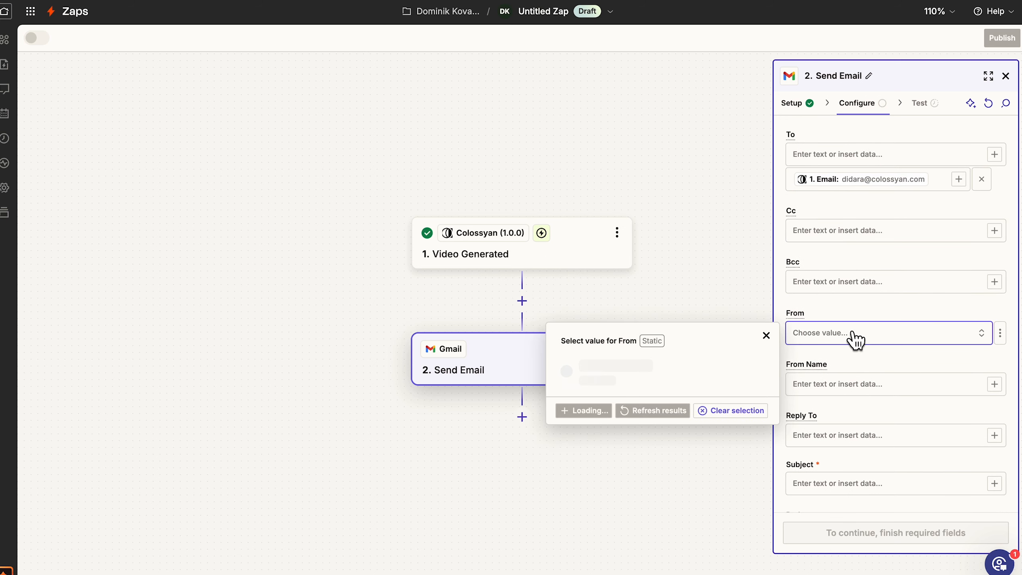
{"action": "left_click", "coordinate": [726, 413]}
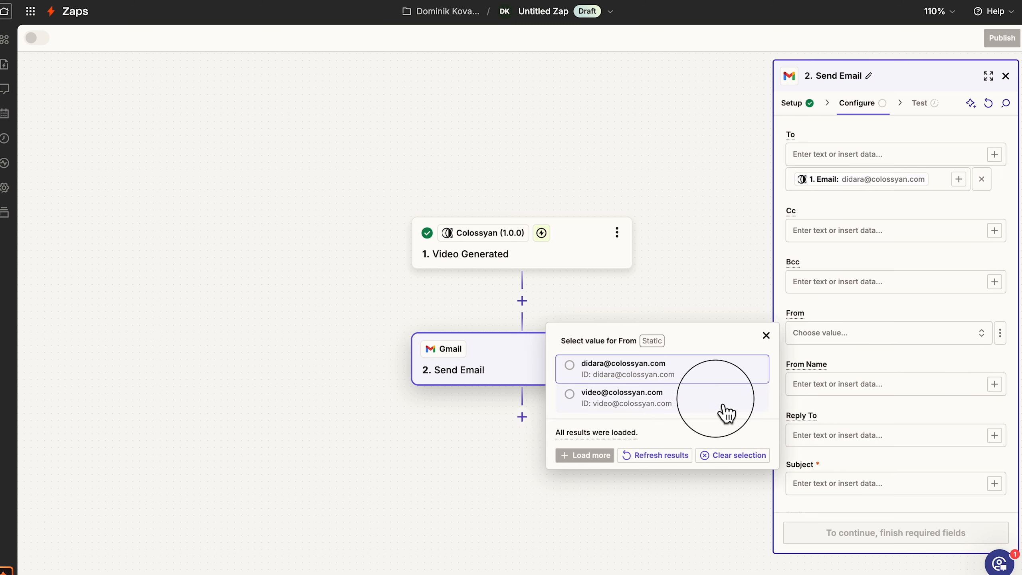
{"action": "left_click", "coordinate": [873, 388]}
{"action": "type", "text": "Al"}
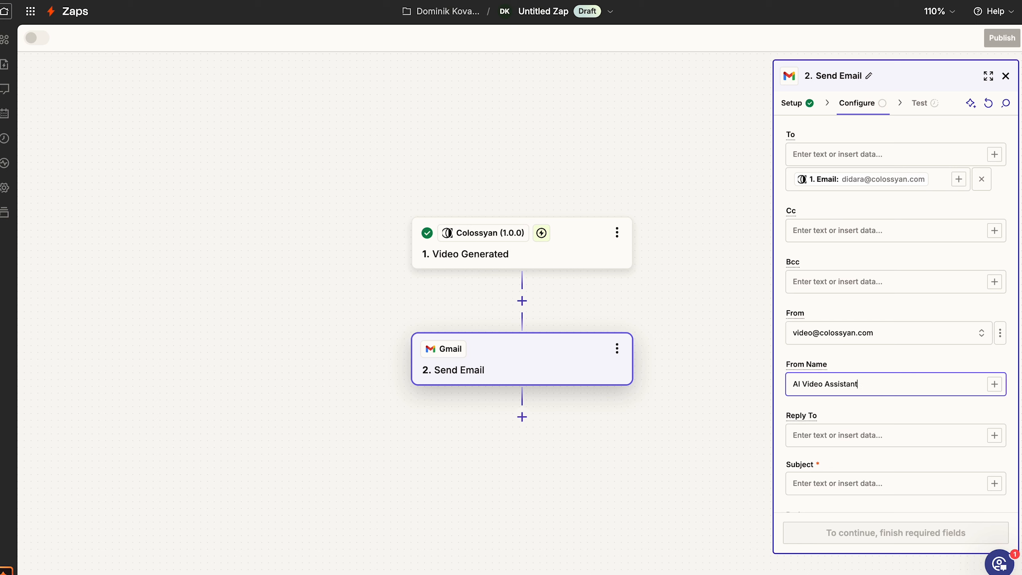
Set the email subject to "Thank you for booking a meeting with us!"
{"action": "scroll", "coordinate": [883, 390], "scroll_direction": "down", "scroll_amount": 5}
{"action": "left_click", "coordinate": [883, 335]}
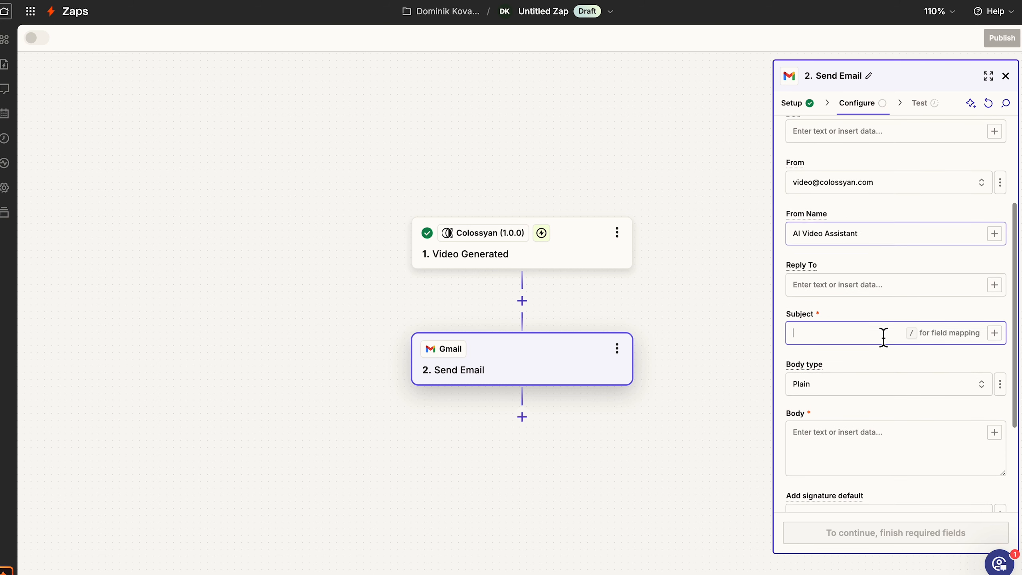
{"action": "type", "text": "Thank you for booking a meeting with us!"}
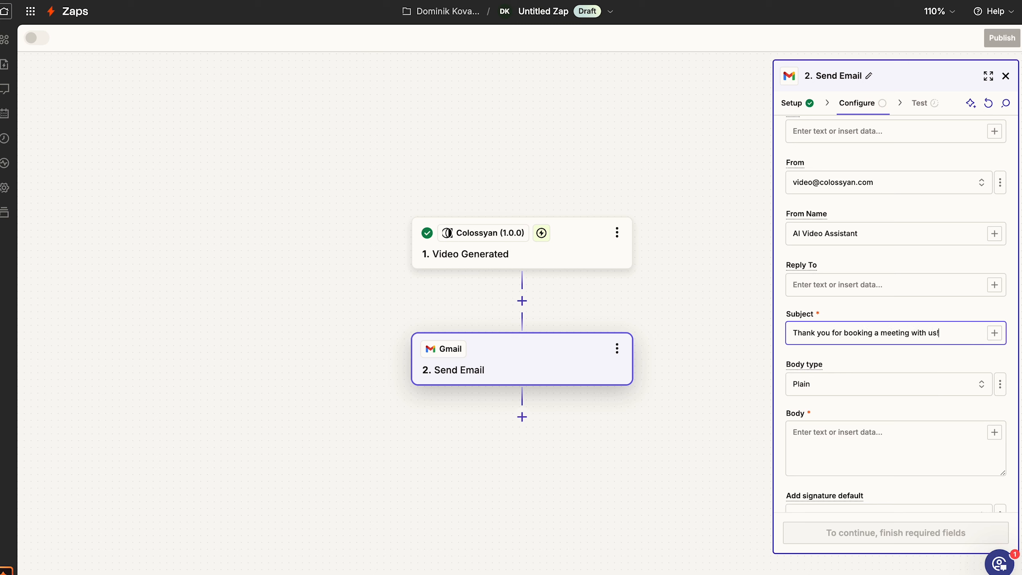
Enter the body "Hi there, and thanks for booking a meeting with us! Here is a message from our Global Head of Sales:" plus the Colossyan share URL
{"action": "scroll", "coordinate": [872, 372], "scroll_direction": "down", "scroll_amount": 2}
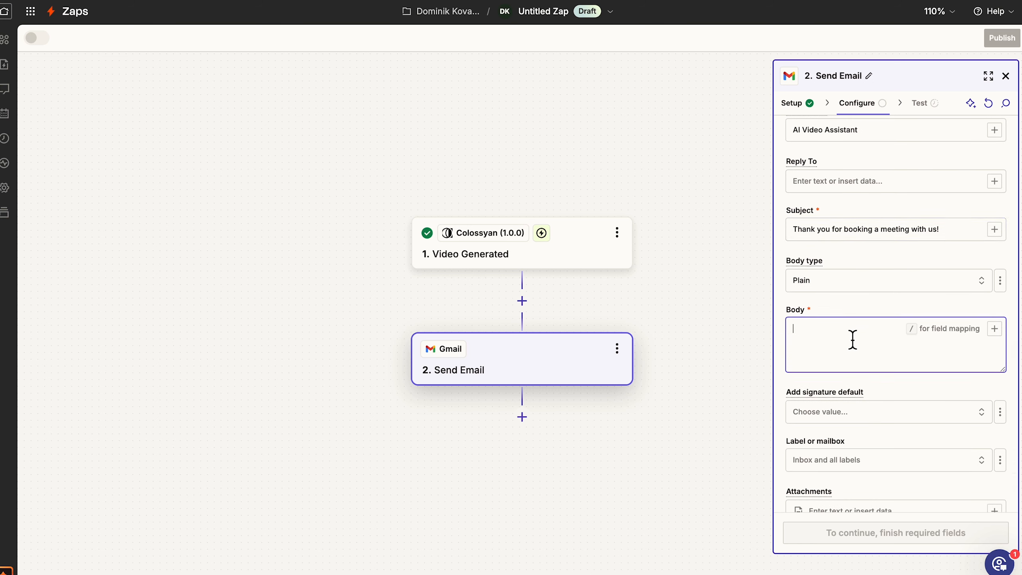
{"action": "type", "text": "Hi there, and"}
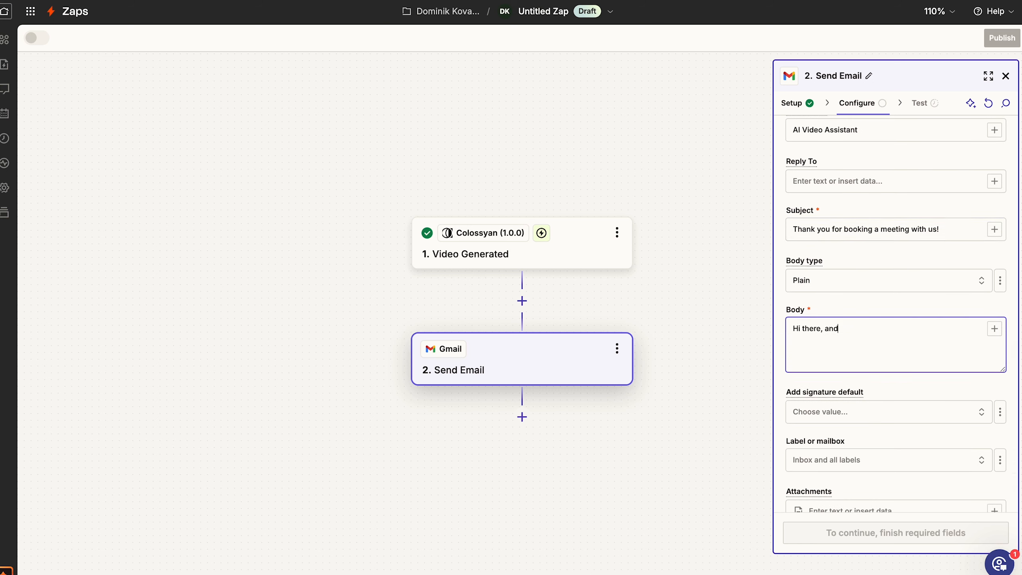
{"action": "type", "text": " thanks for booking a meeting with us! Here is a message from our Global Head of Sales:"}
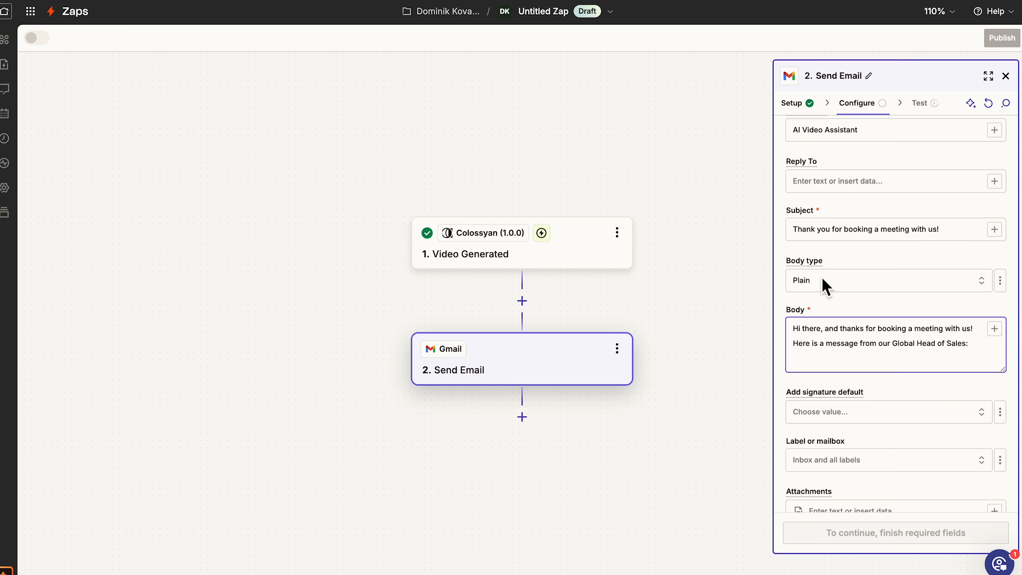
{"action": "left_click", "coordinate": [994, 329]}
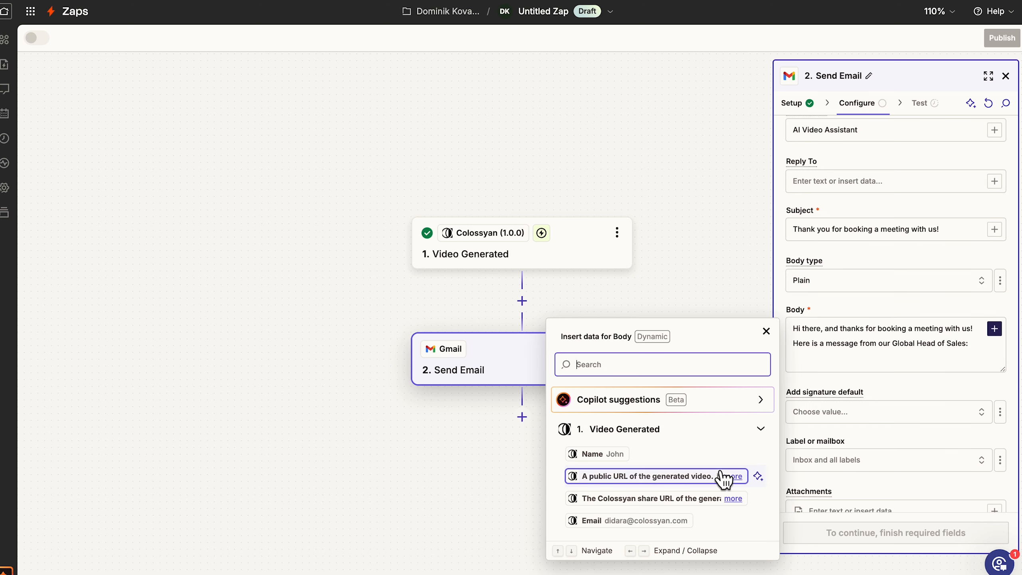
{"action": "left_click", "coordinate": [699, 502]}
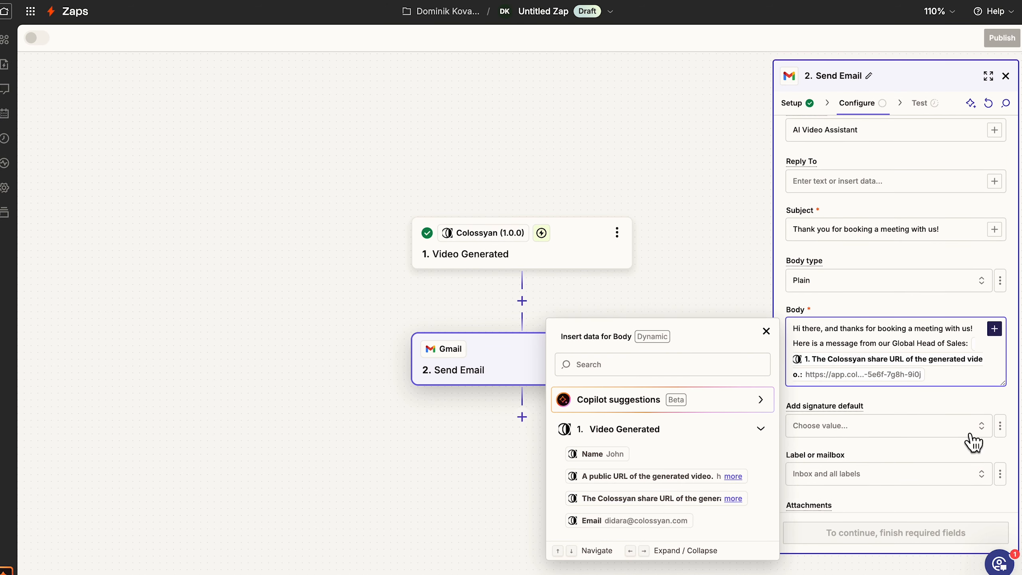
{"action": "left_click", "coordinate": [970, 396]}
{"action": "scroll", "coordinate": [970, 396], "scroll_direction": "down", "scroll_amount": 2}
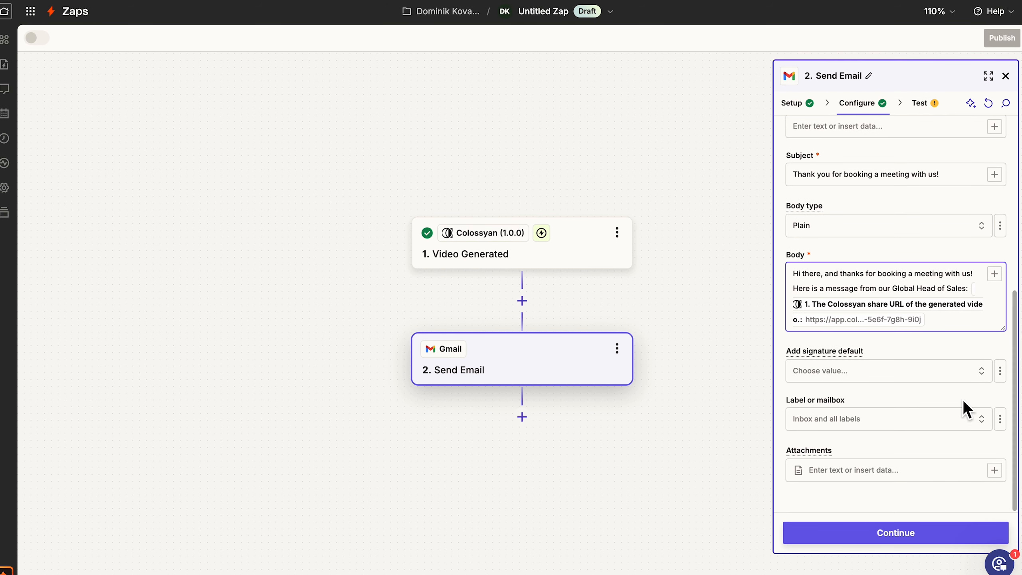
Review the data to send, test the Send Email step, and publish the Zap
{"action": "left_click", "coordinate": [889, 540]}
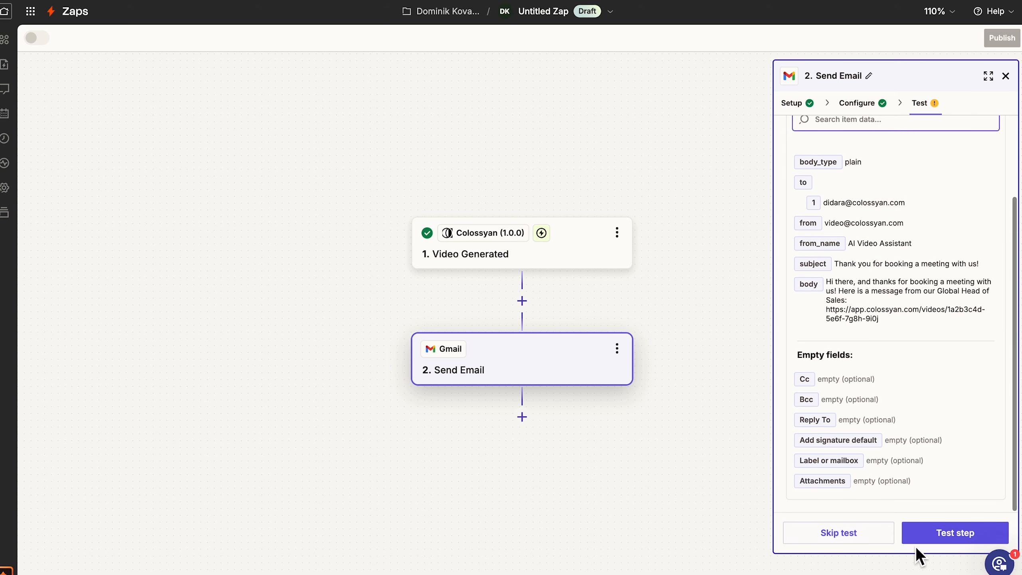
{"action": "scroll", "coordinate": [986, 430], "scroll_direction": "up", "scroll_amount": 4}
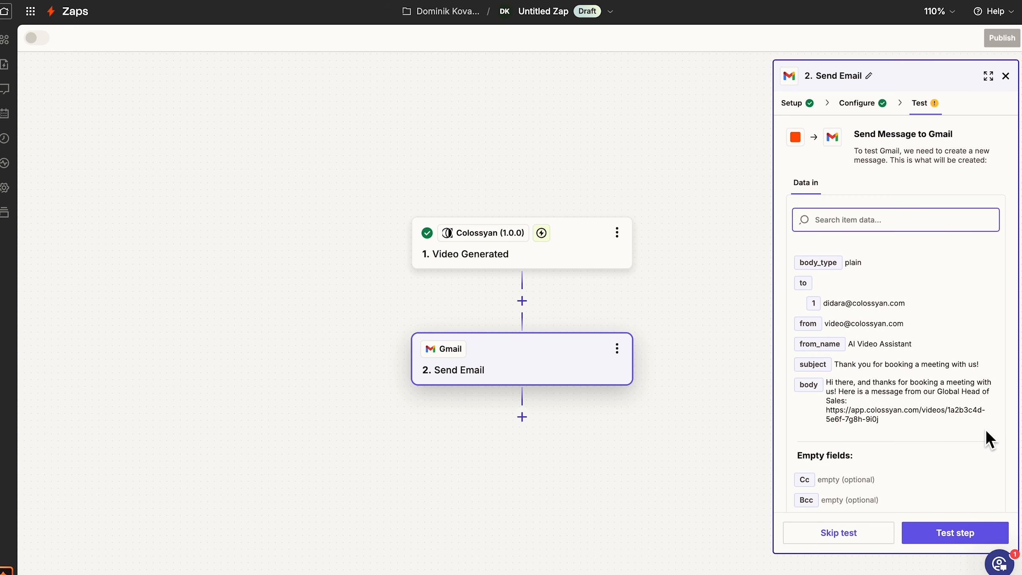
{"action": "scroll", "coordinate": [985, 430], "scroll_direction": "down", "scroll_amount": 4}
{"action": "left_click", "coordinate": [938, 532]}
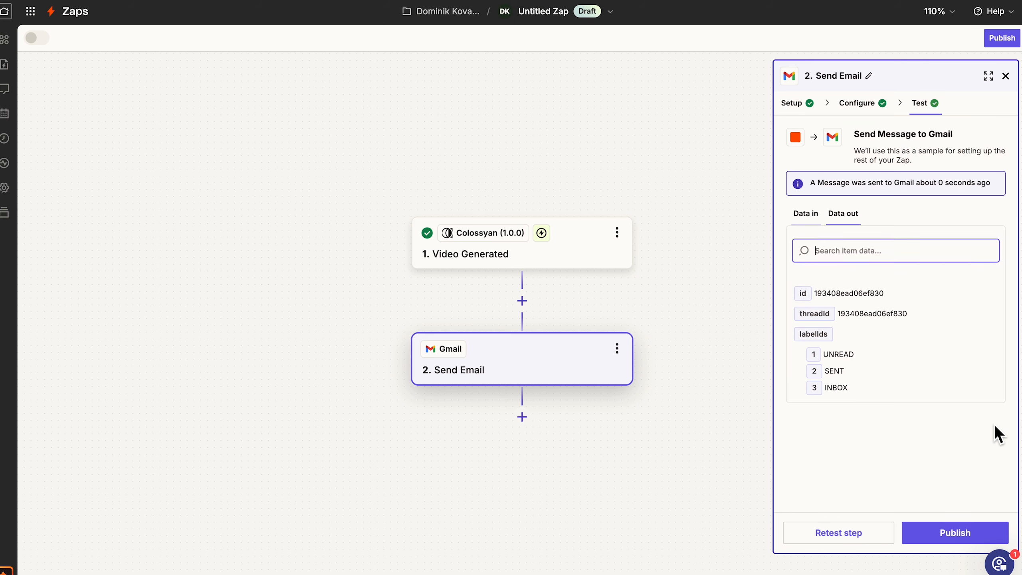
{"action": "left_click", "coordinate": [966, 535]}
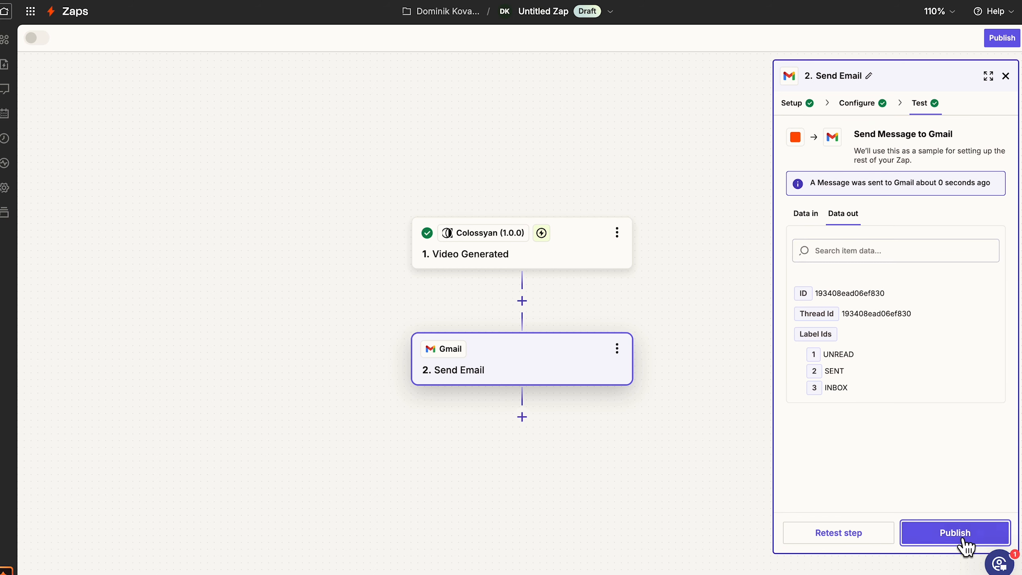